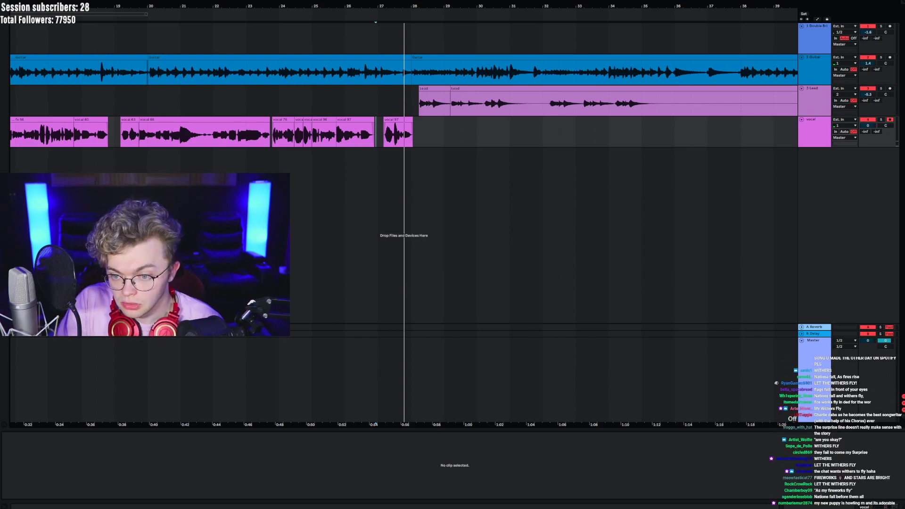
- Play the passage from about bar 27 repeatedly to hear the guitar and lead parts following the last vocal phrase
left_click(380, 143)
key("space")
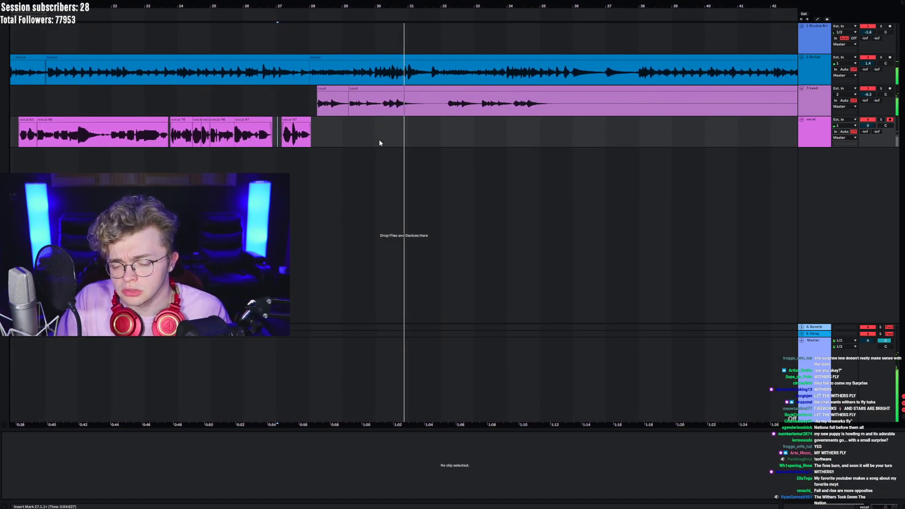
key("space")
key("space")
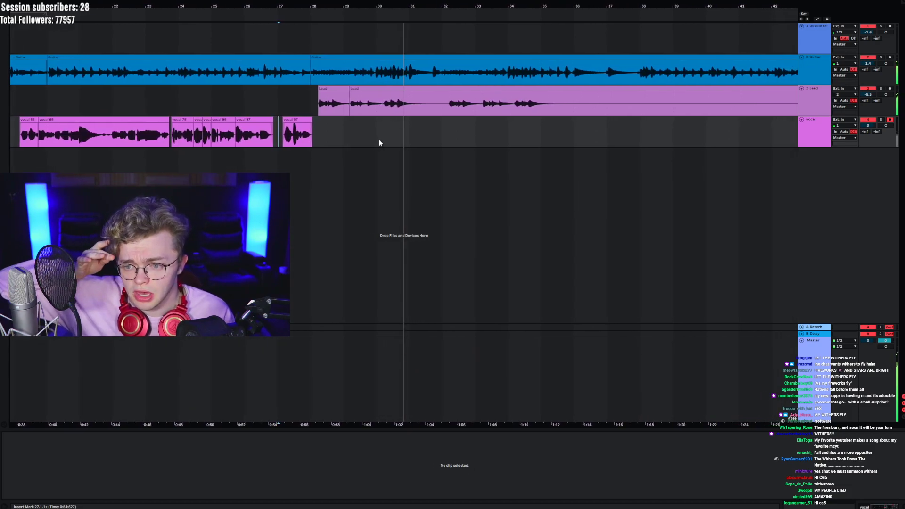
key("space")
key("space")
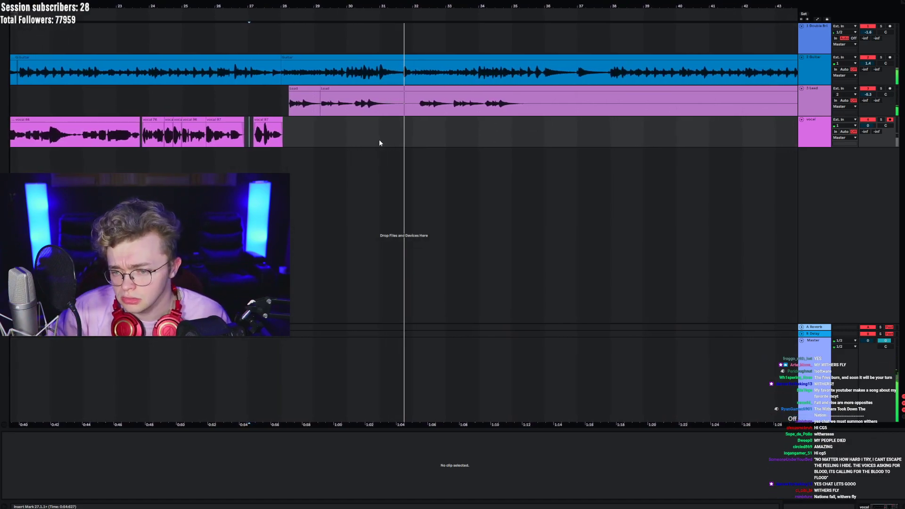
key("space")
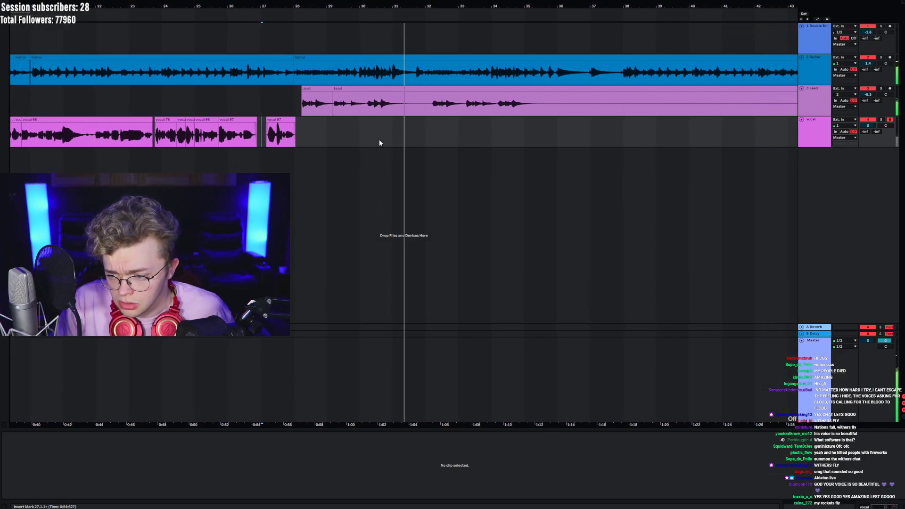
key("space")
key("space")
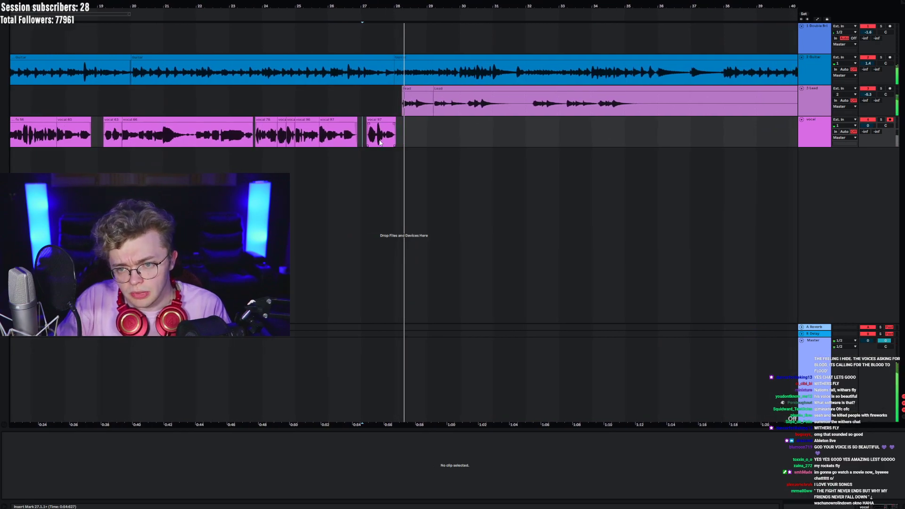
scroll(547, 154, "left", 4)
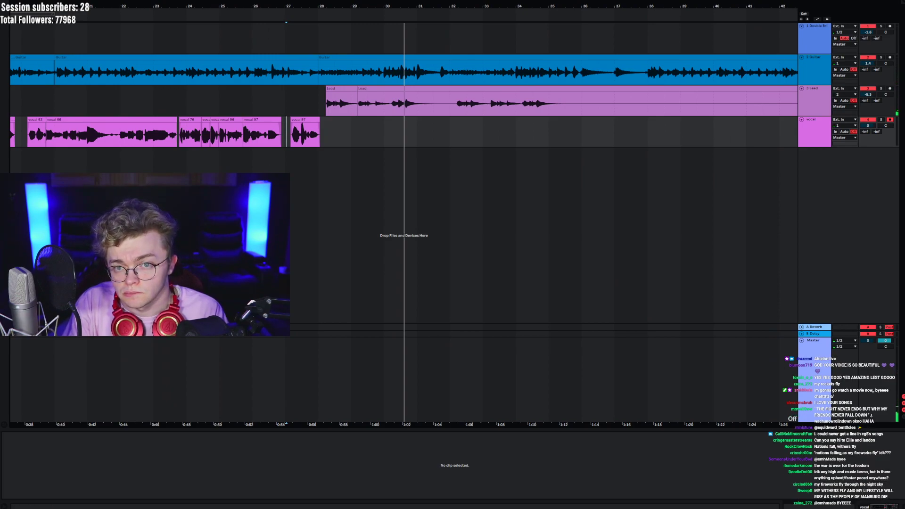
key("space")
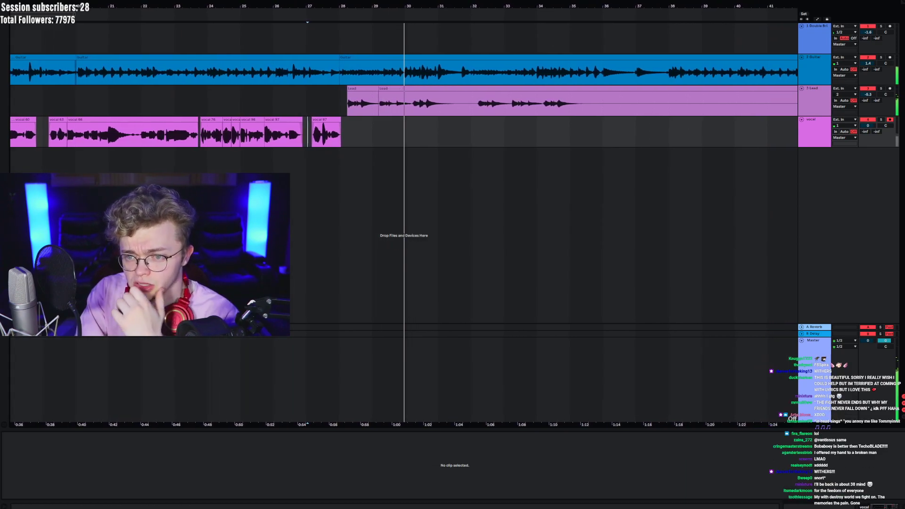
key("space")
key("space")
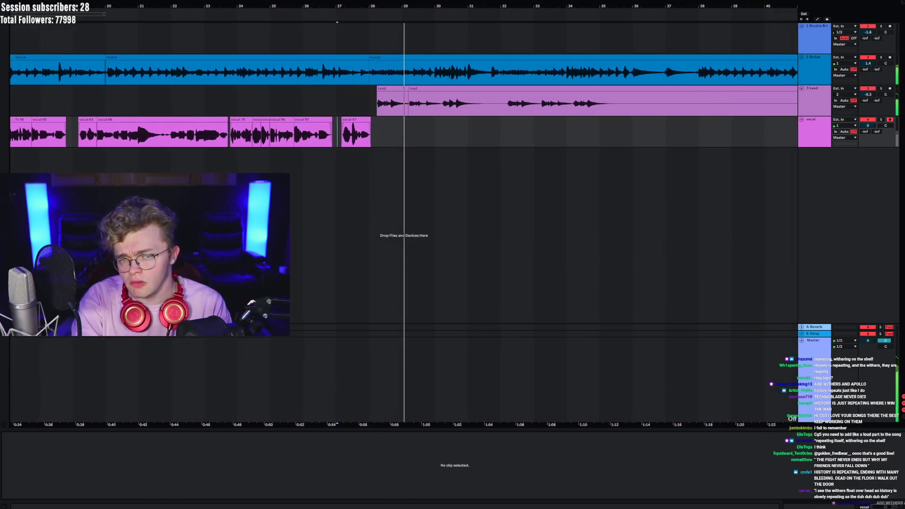
- Move the playback start to about bar 27.2.3 and audition the passage several times
left_click(328, 111)
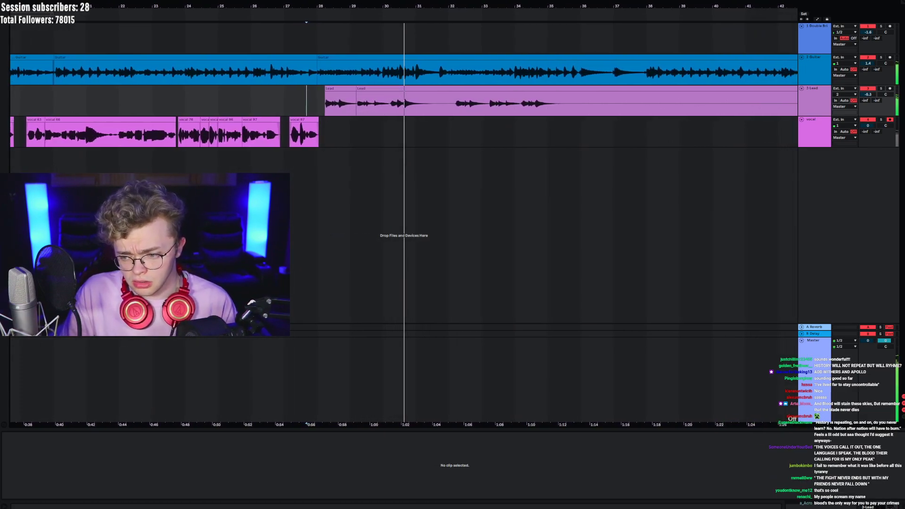
key("space")
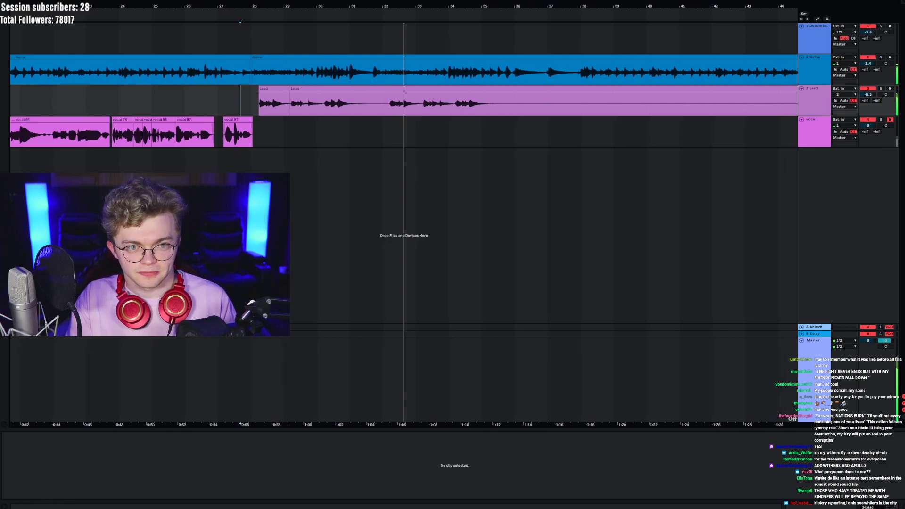
key("space")
key("space")
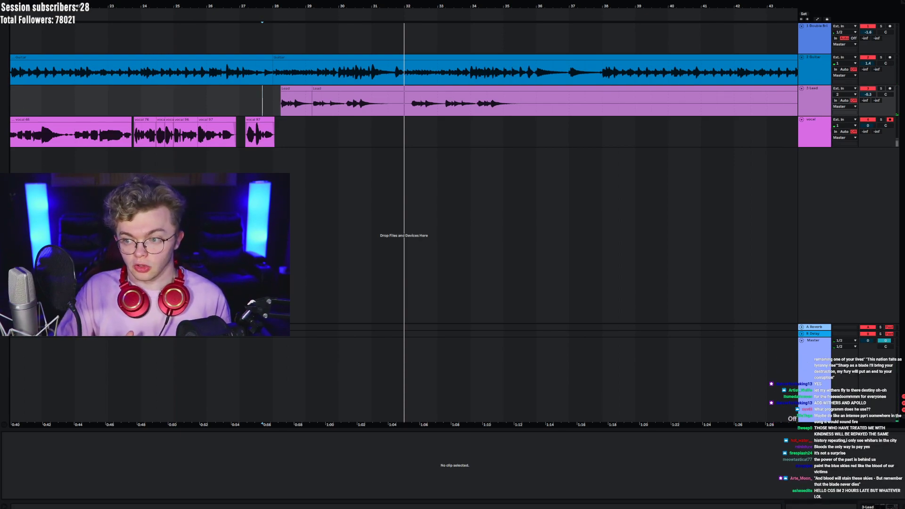
key("space")
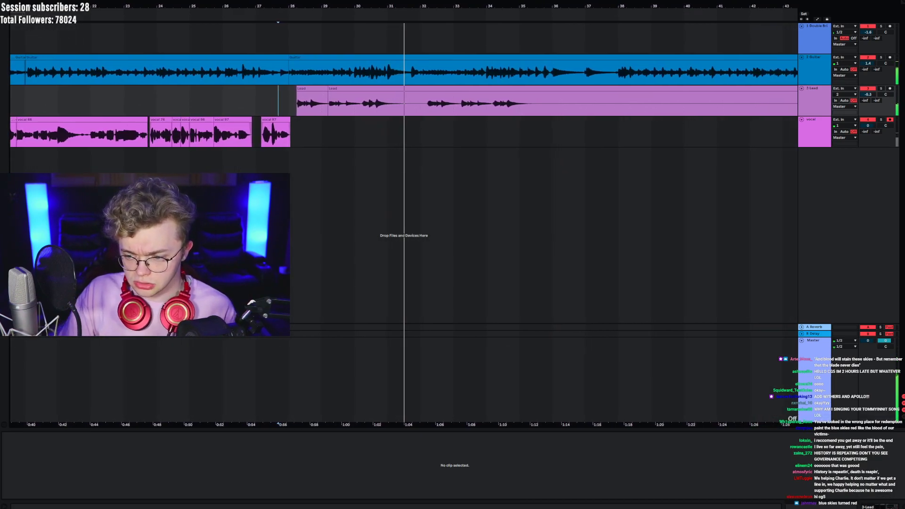
key("space")
key("space")
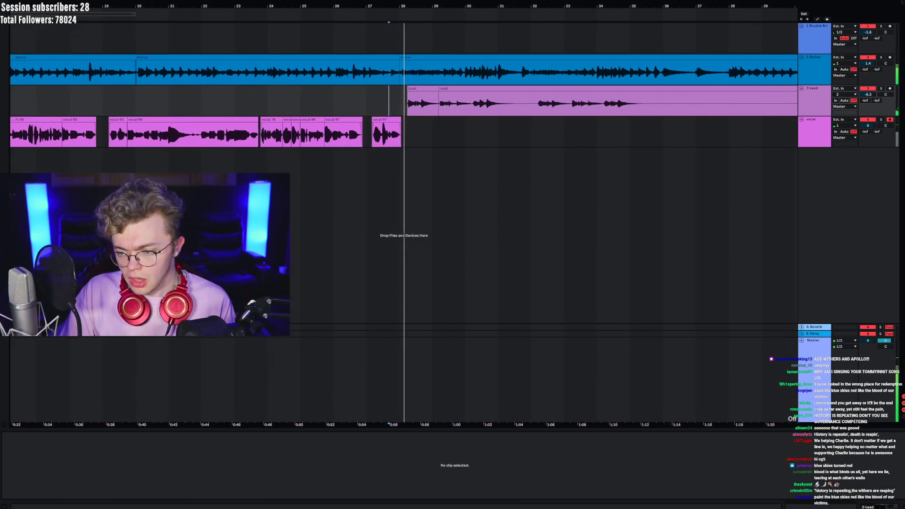
key("space")
key("space")
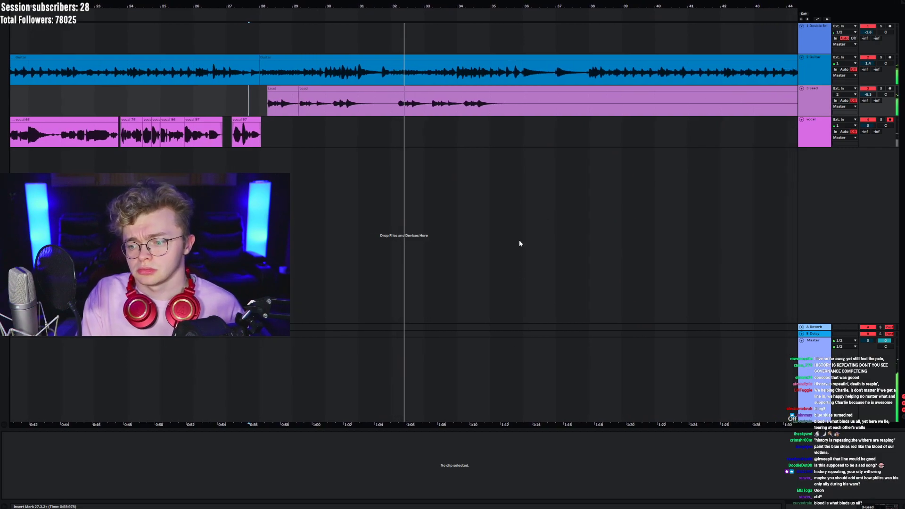
- Record a new vocal take on the vocal track, from about bar 28 to bar 32
left_click(786, 132)
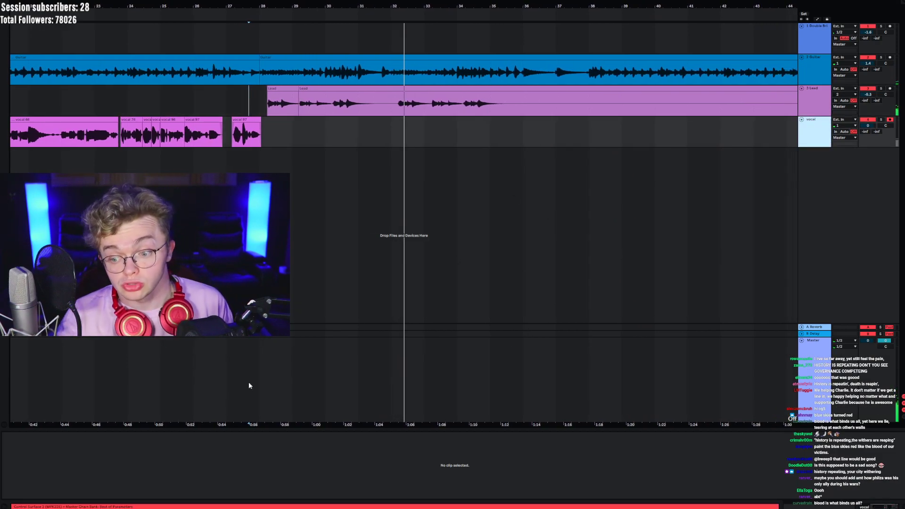
key("space")
key("F9")
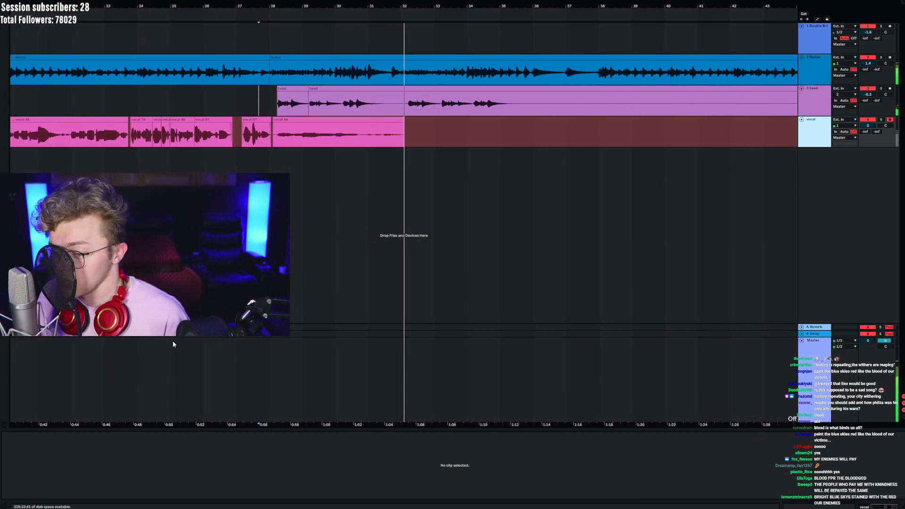
key("space")
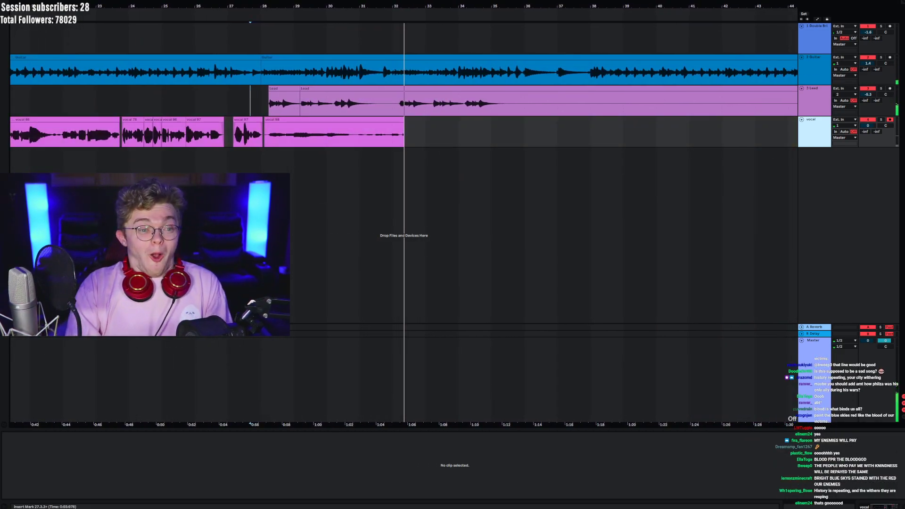
- Split the new take at about bar 30.4, raising the first part's gain to about 12 dB and the second's to about 18 dB
left_click(334, 134)
left_click_drag(62, 482, 62, 469)
left_click(355, 137)
key("ctrl+e")
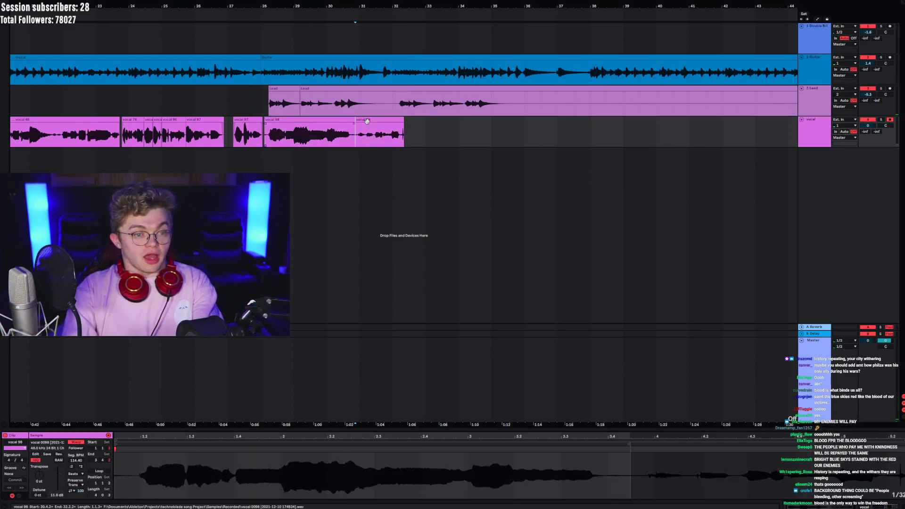
left_click(368, 120)
left_click_drag(61, 477, 61, 470)
- Trim both parts of the new take during playback, leaving a short gap between them, and set the grid to 1/8
left_click(238, 135)
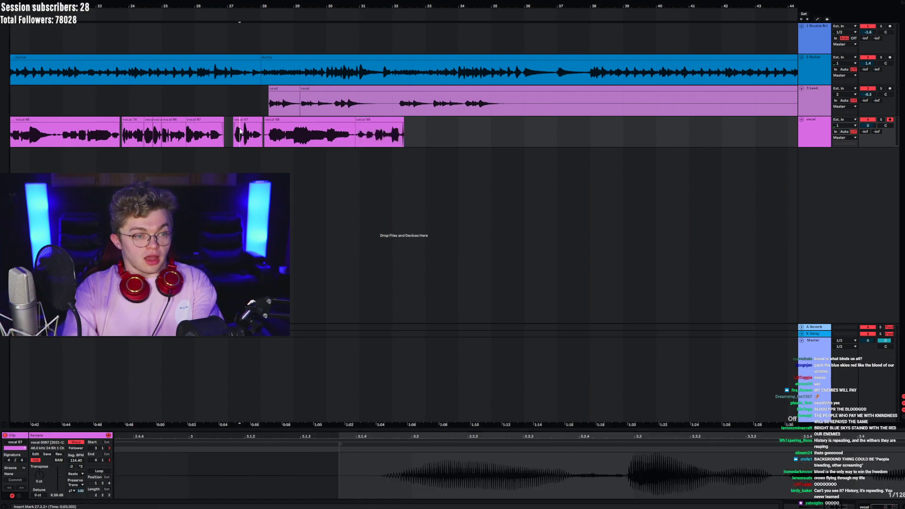
left_click(230, 135)
key("space")
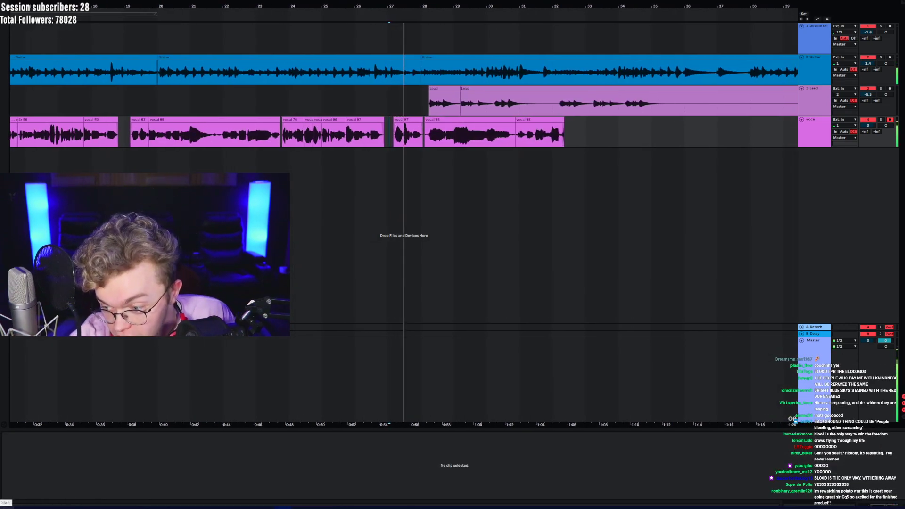
left_click(524, 120)
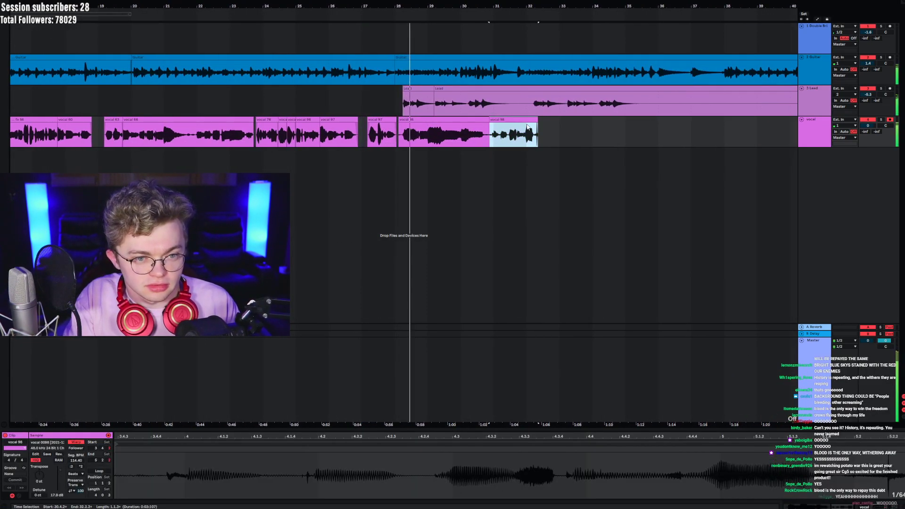
left_click_drag(538, 121, 534, 121)
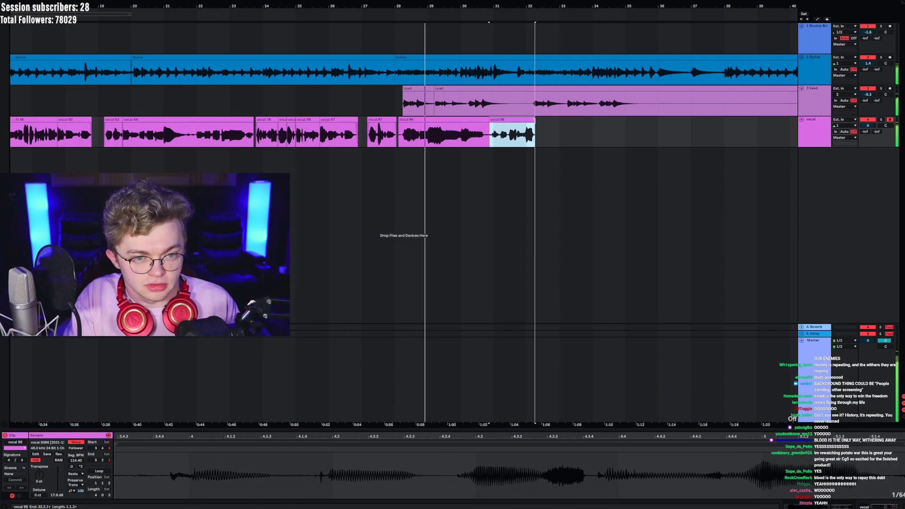
left_click(484, 121)
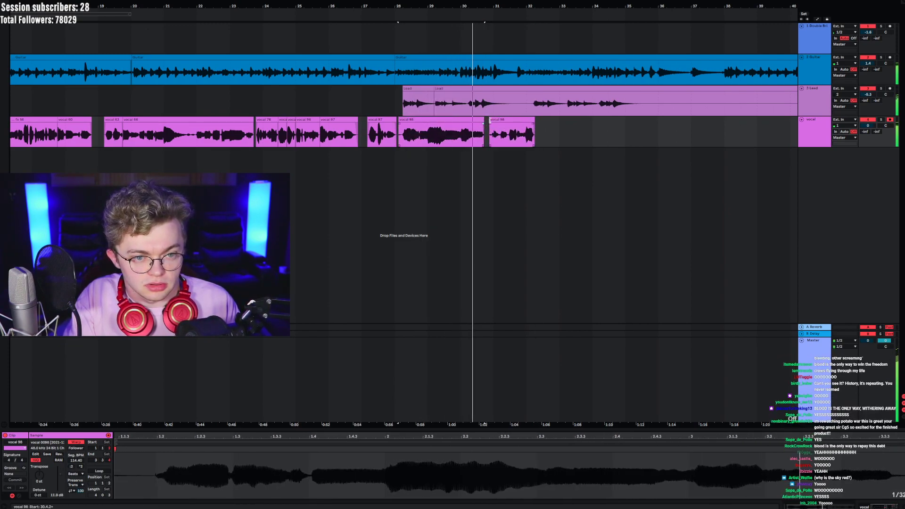
left_click(493, 125)
left_click(489, 134)
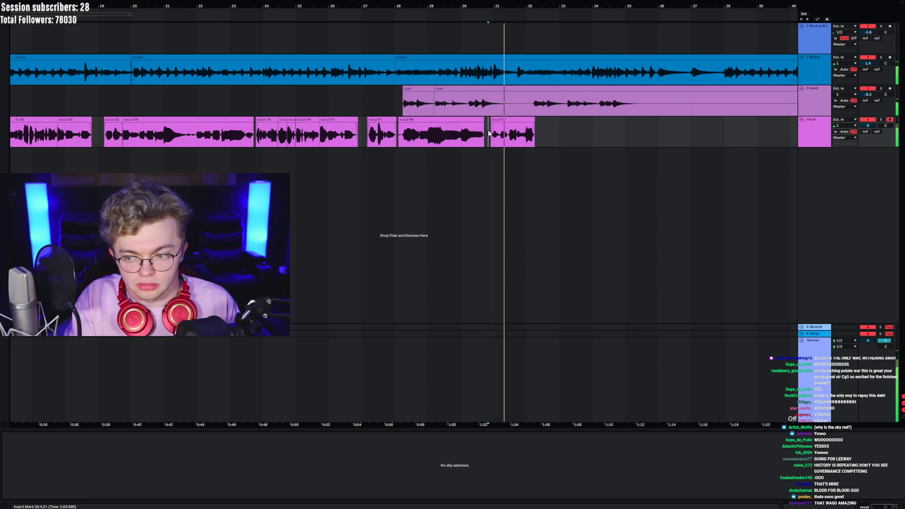
right_click(486, 141)
left_click(493, 218)
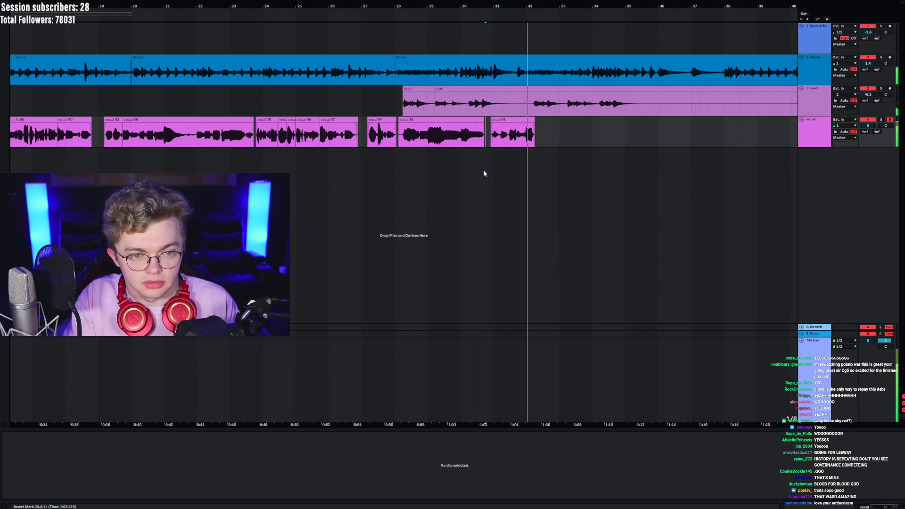
- Duplicate the vocal track and delete all clips from the copy
left_click(825, 130)
key("ctrl+d")
left_click_drag(429, 4, 207, 4)
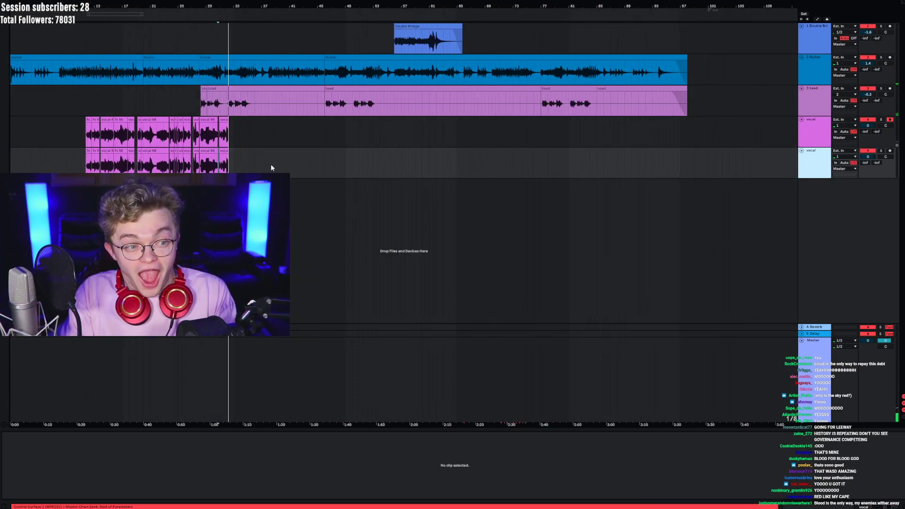
key("space")
left_click_drag(258, 164, 33, 160)
key("Delete")
- Rename the empty track "vocal L", duplicate it, and rename the copy "vocal R"
left_click_drag(216, 4, 390, 95)
left_click_drag(394, 132, 590, 142)
key("ctrl+r")
type("vocal L")
key("Return")
key("ctrl+d")
key("ctrl+r")
type("vocal R")
key("Return")
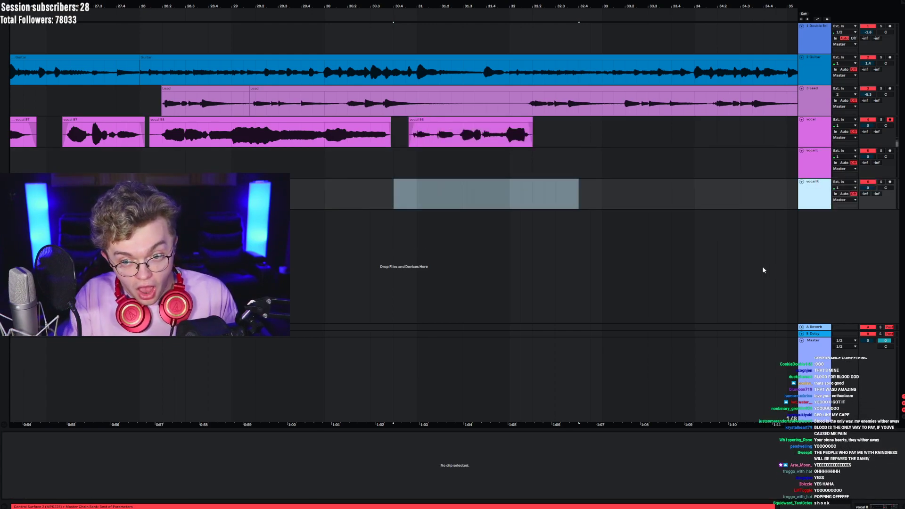
- Pan the vocal L track to 50L and the vocal R track to 50R
left_click(812, 156)
left_click_drag(887, 158, 886, 188)
left_click(885, 193)
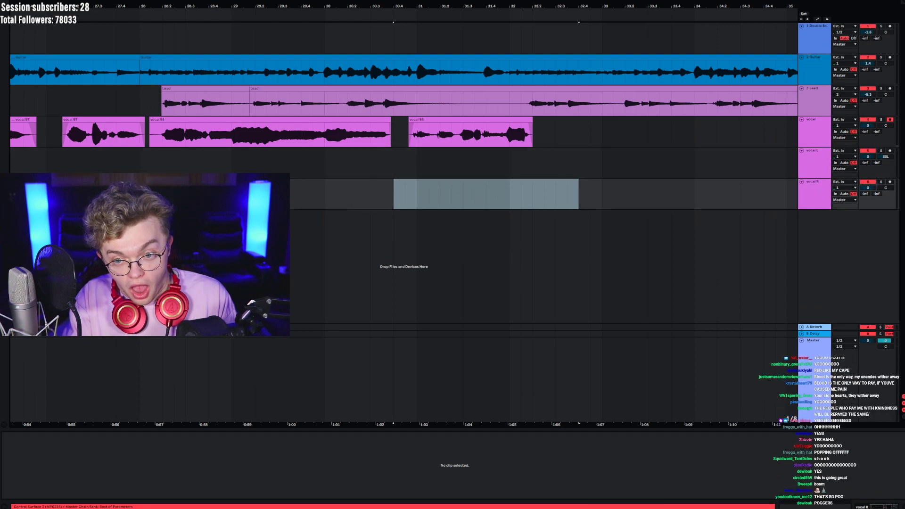
- Move the last vocal clip down to the vocal L track and arm the vocal R track for recording
mouse_move(393, 134)
left_mouse_down()
mouse_move(552, 141)
mouse_move(519, 169)
left_mouse_up()
left_click(392, 167)
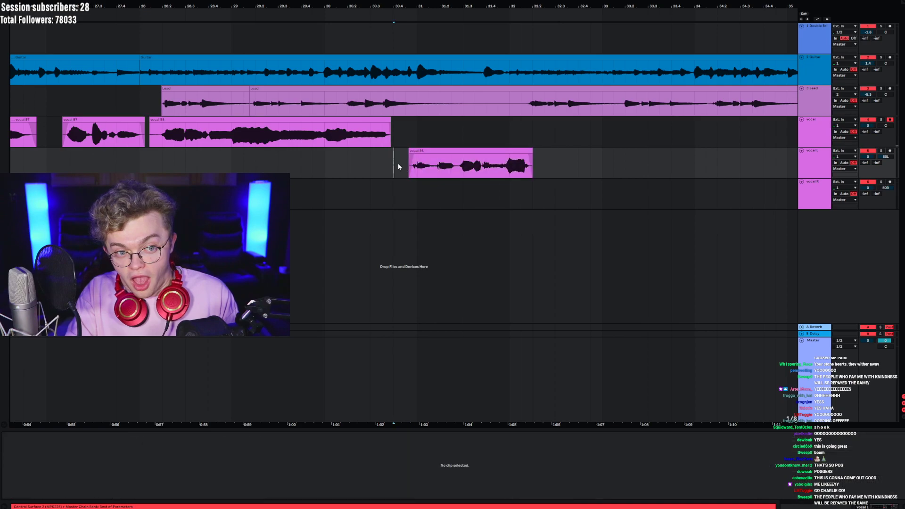
left_click(890, 182)
left_click(290, 194)
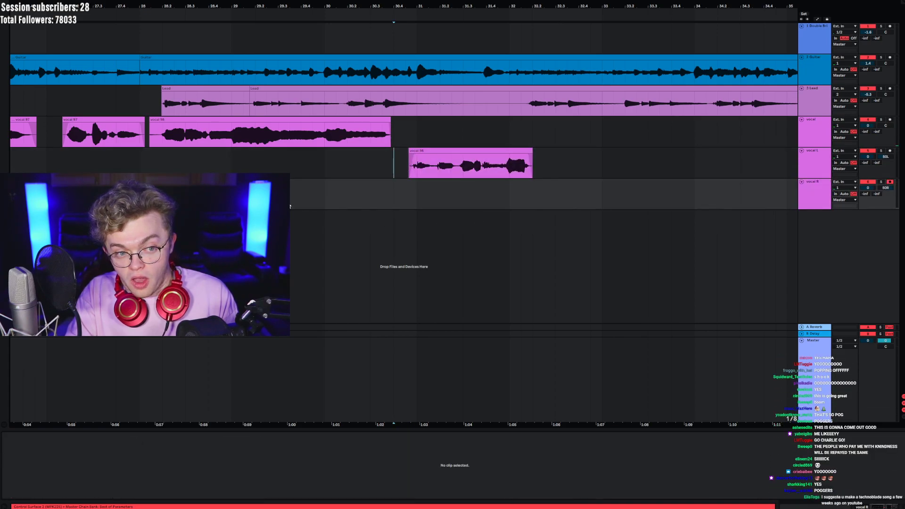
- Try two doubling takes of the last vocal phrase on the vocal R track, undoing each one
key("space")
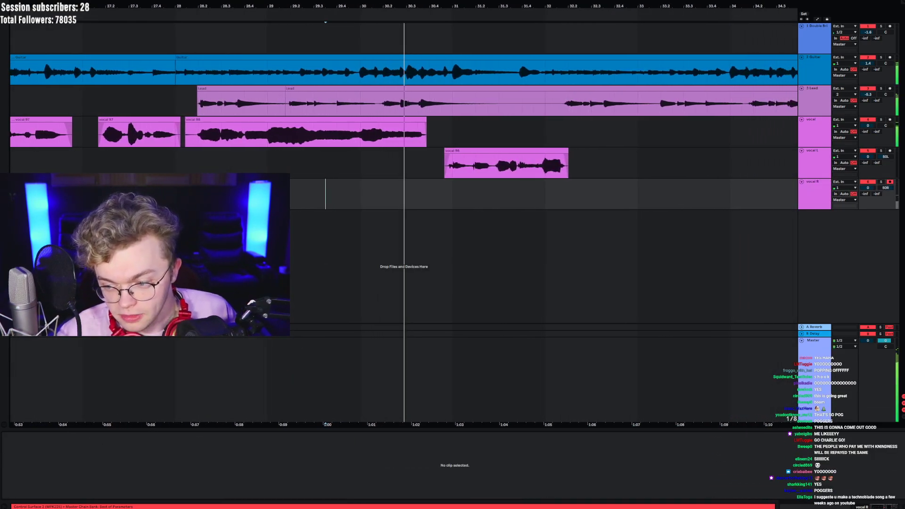
key("F9")
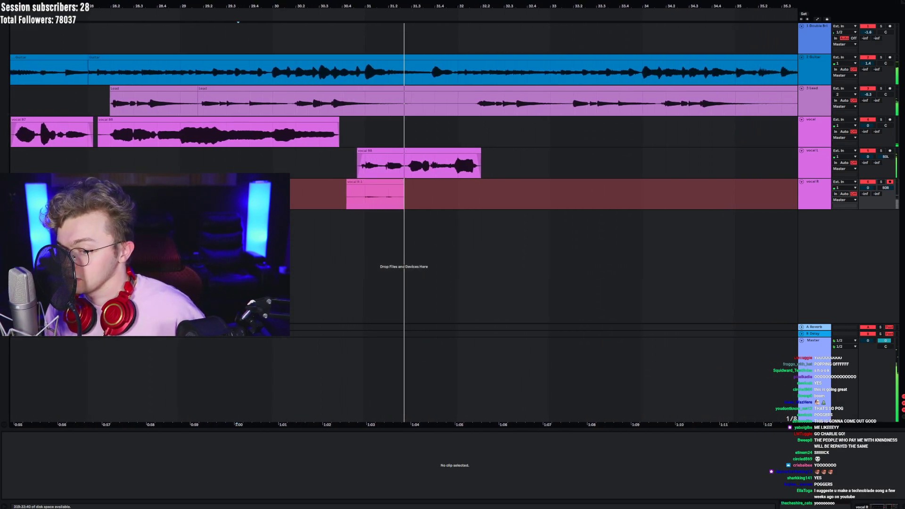
key("space")
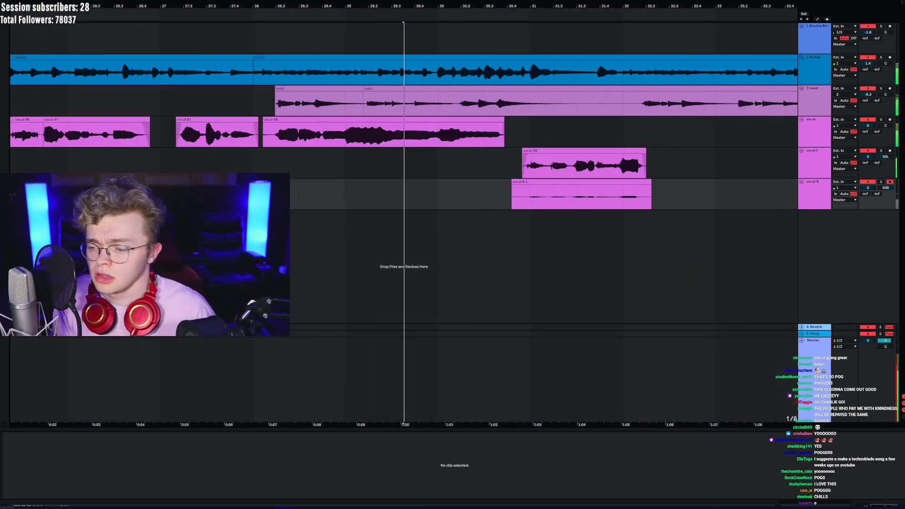
key("ctrl+z")
key("F9")
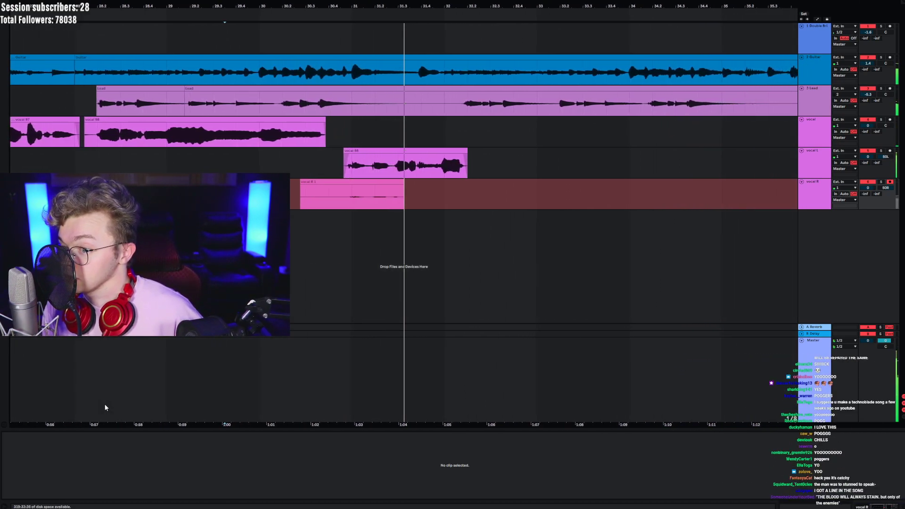
key("space")
key("ctrl+z")
- Record a new doubling take of the last vocal phrase on the vocal R track and raise the clip's gain
key("space")
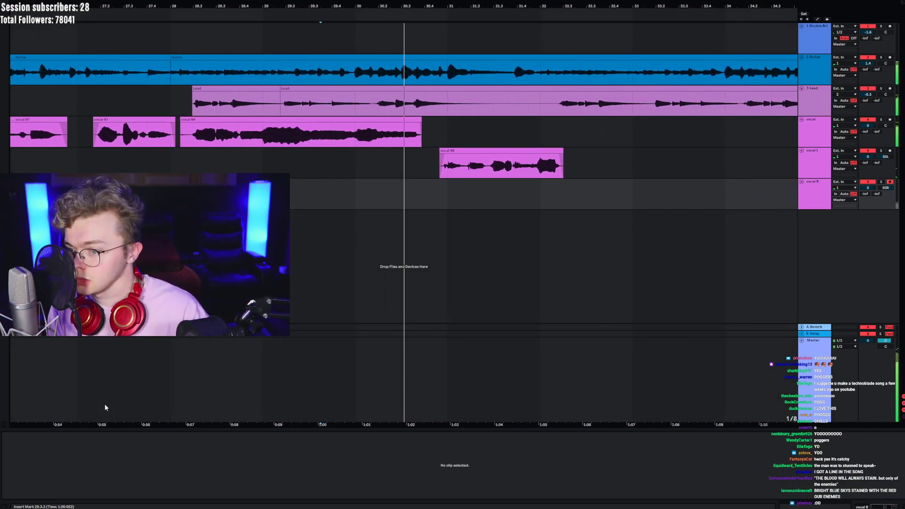
key("F9")
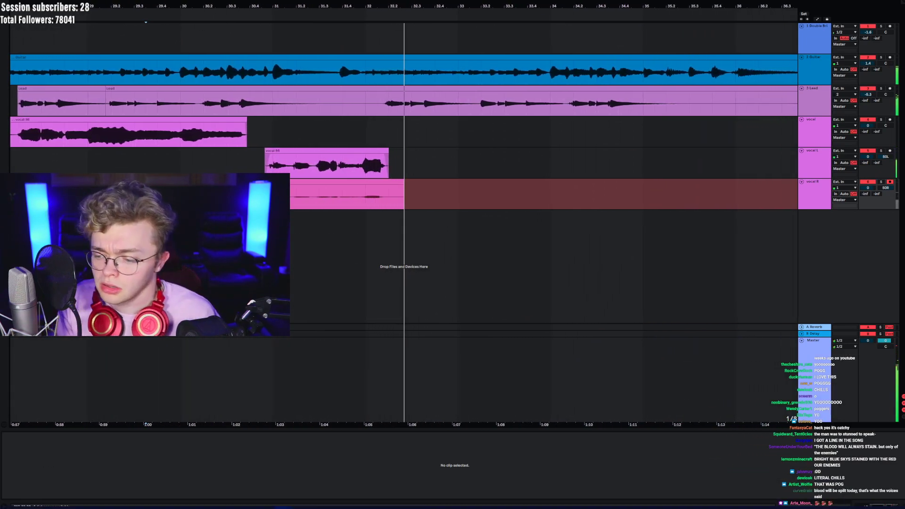
key("space")
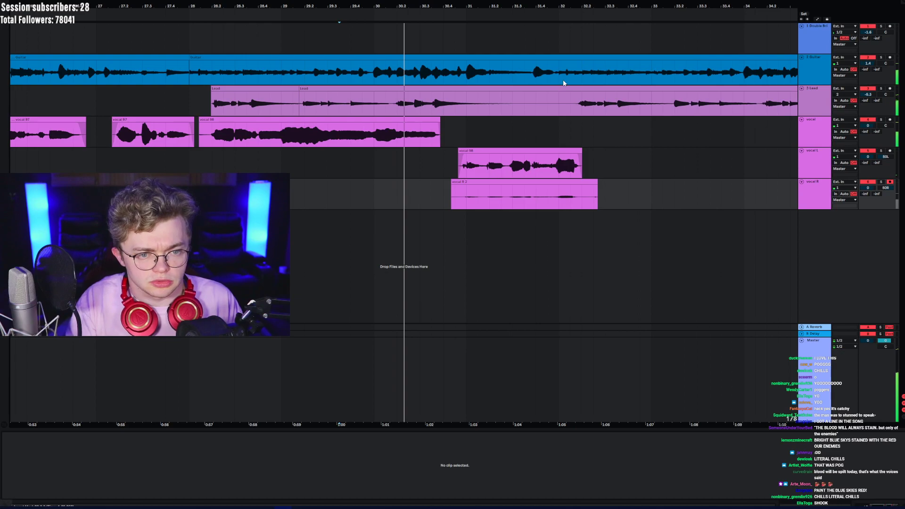
left_click(486, 182)
left_click_drag(60, 483, 60, 467)
- Turn the grid off and trim the starts and ends of the doubled clips on vocal L and vocal R to match
right_click(375, 199)
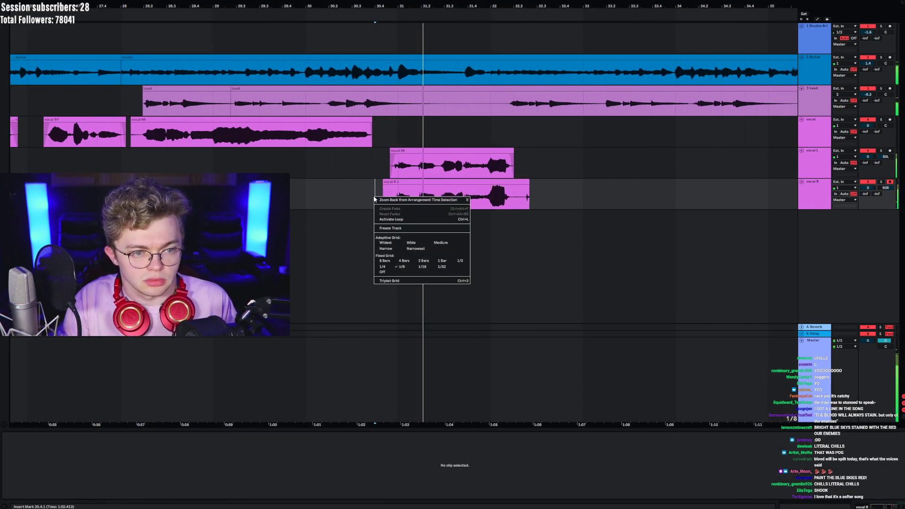
left_click(387, 273)
left_click_drag(349, 196, 392, 167)
key("Delete")
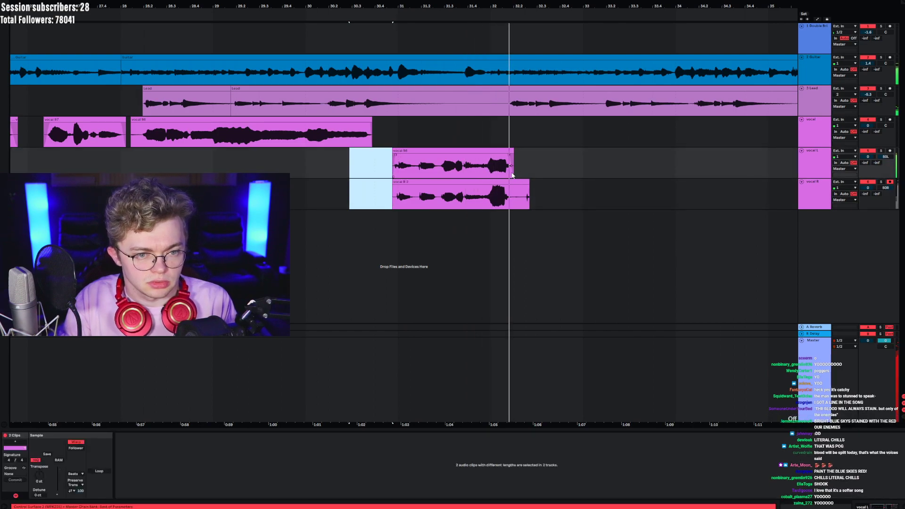
left_click_drag(552, 165, 511, 189)
key("Delete")
- Play back the doubled phrase and lower the volume of the vocal L and vocal R tracks together
left_click(321, 196)
key("space")
left_click(318, 196)
key("space")
key("space")
left_click(816, 165)
left_click(818, 188, "shift")
left_click_drag(868, 157, 868, 169)
- Audition the doubled phrase and trim a little more off the ends of both clips
left_click(463, 142)
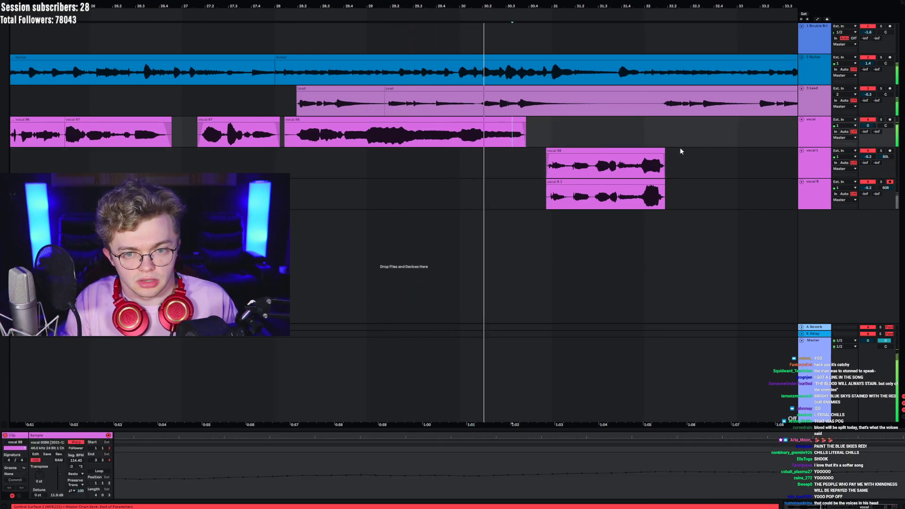
left_click(522, 164)
left_click(550, 187)
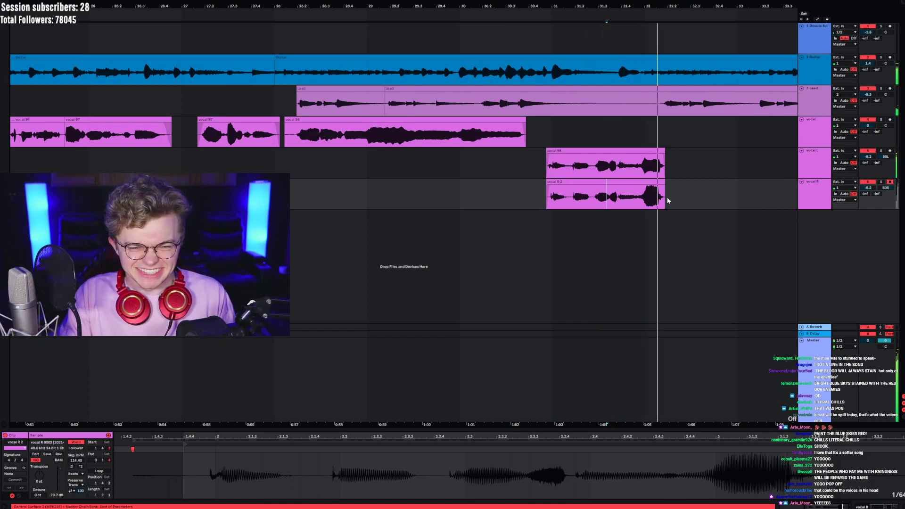
left_click_drag(663, 200, 658, 156)
key("Delete")
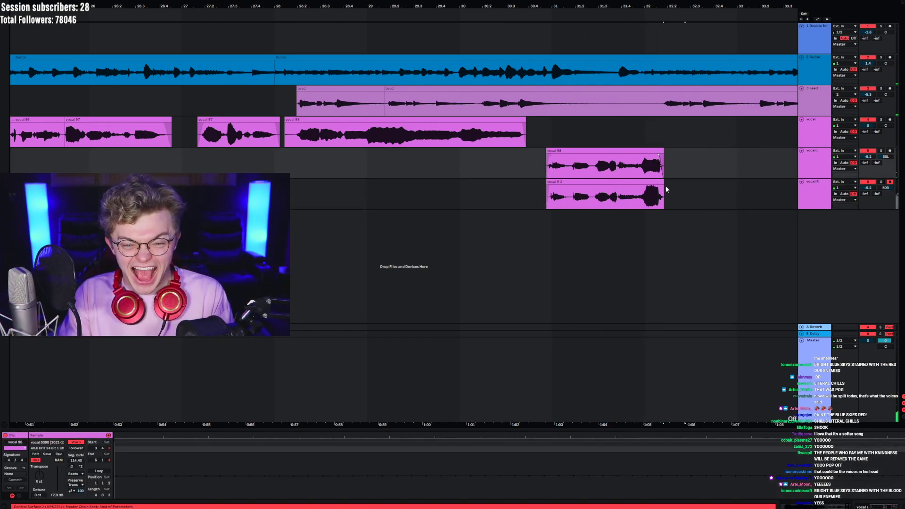
left_click(512, 196)
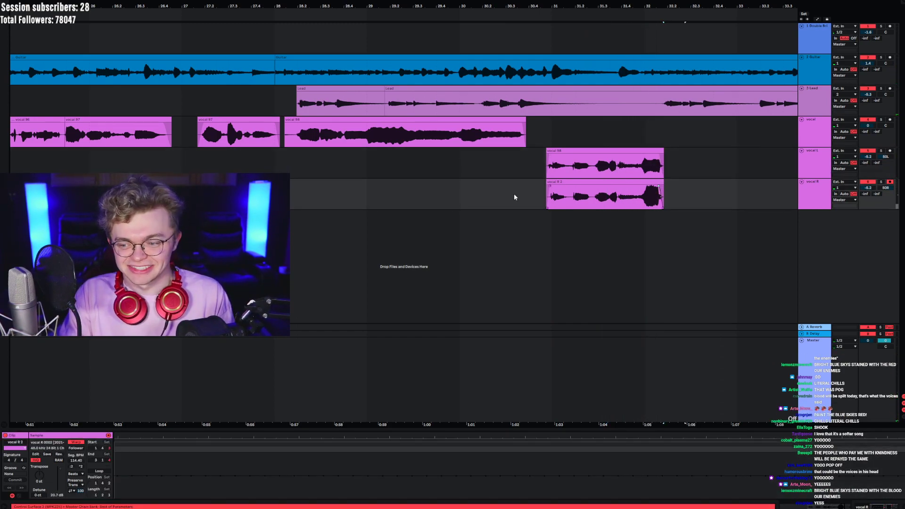
left_click(448, 189)
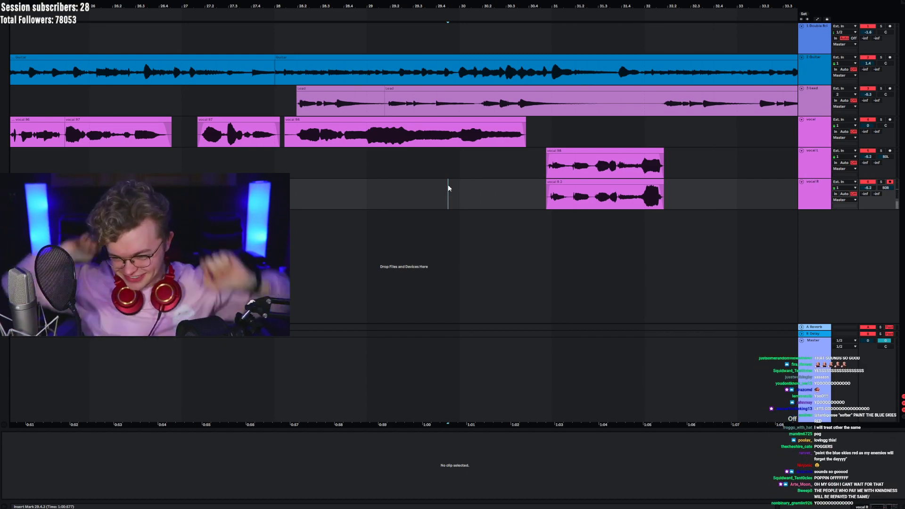
- Listen to the preceding vocal lines and trim the start of the long vocal clip just before the doubled phrase
left_click(315, 164)
left_click(250, 159)
key("space")
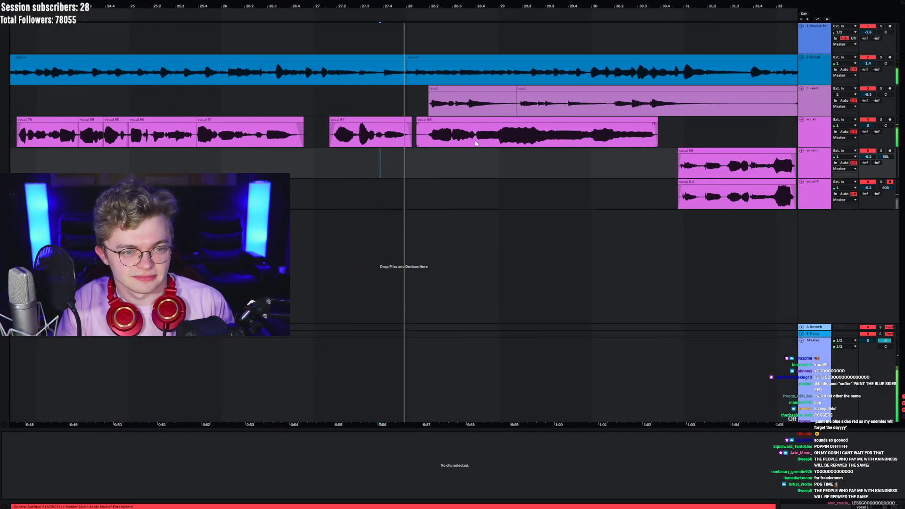
left_click(436, 135)
left_click_drag(411, 126, 425, 127)
- Split off the first word of both doubled clips, nudge it slightly later and tidy the join with the rest
left_click(671, 132)
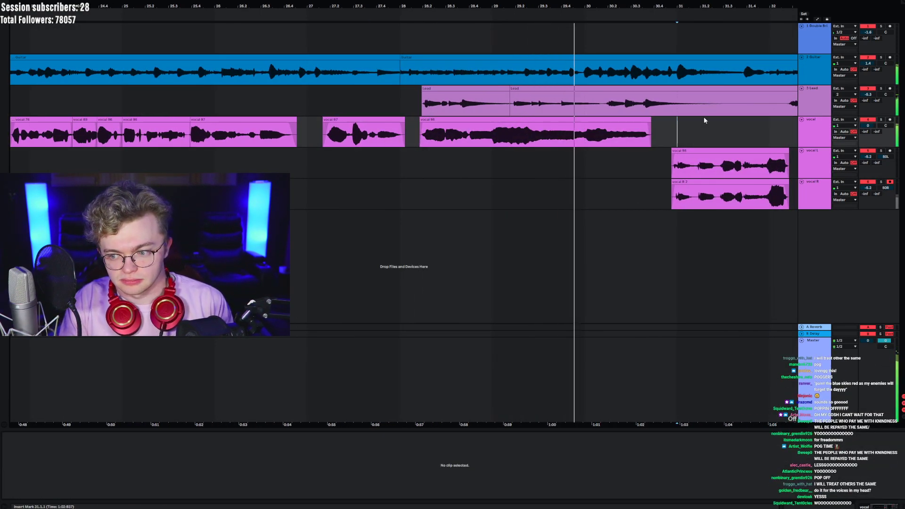
left_click_drag(698, 6, 486, 6)
left_click(485, 125)
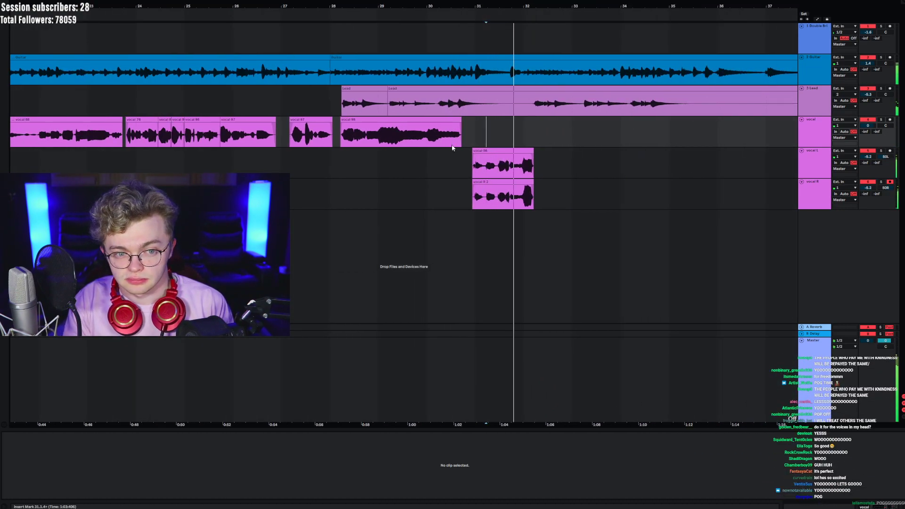
left_click_drag(477, 6, 414, 78)
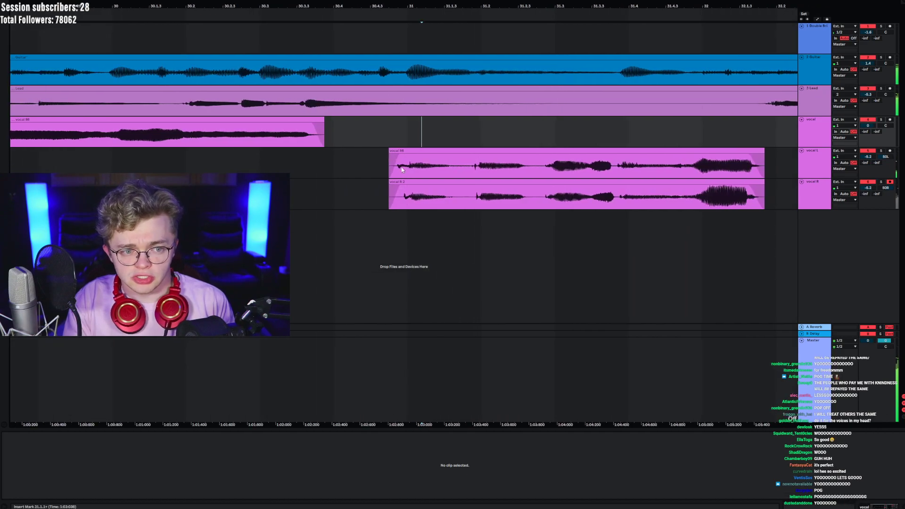
left_click_drag(386, 168, 466, 193)
left_click_drag(425, 149, 429, 150)
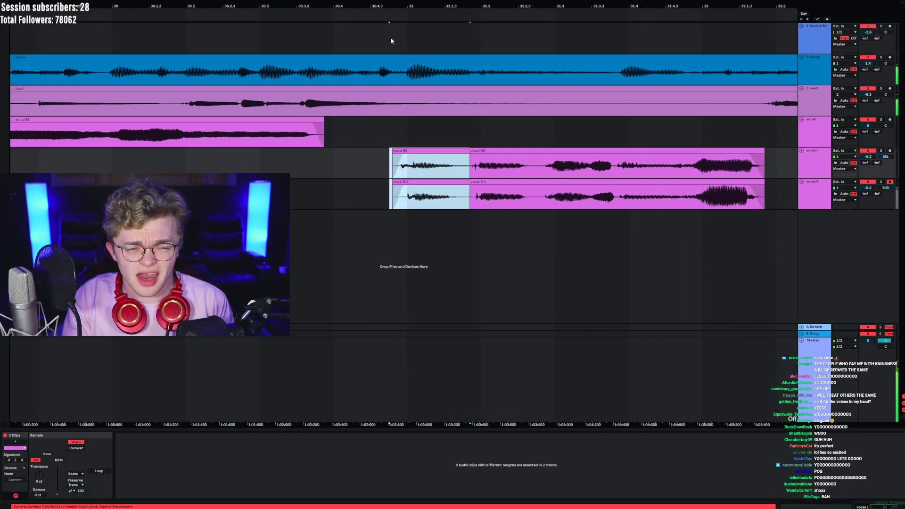
left_click(467, 159)
left_click_drag(471, 186, 465, 186)
- Play the doubled phrase and the instrumental section after it repeatedly to work out the next vocal line
left_click(397, 135)
key("space")
left_click_drag(449, 7, 412, 2)
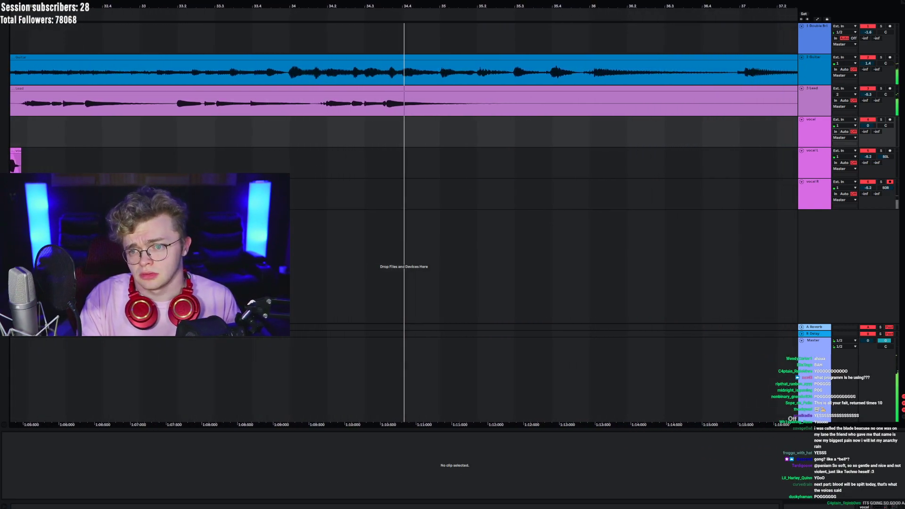
key("space")
key("space")
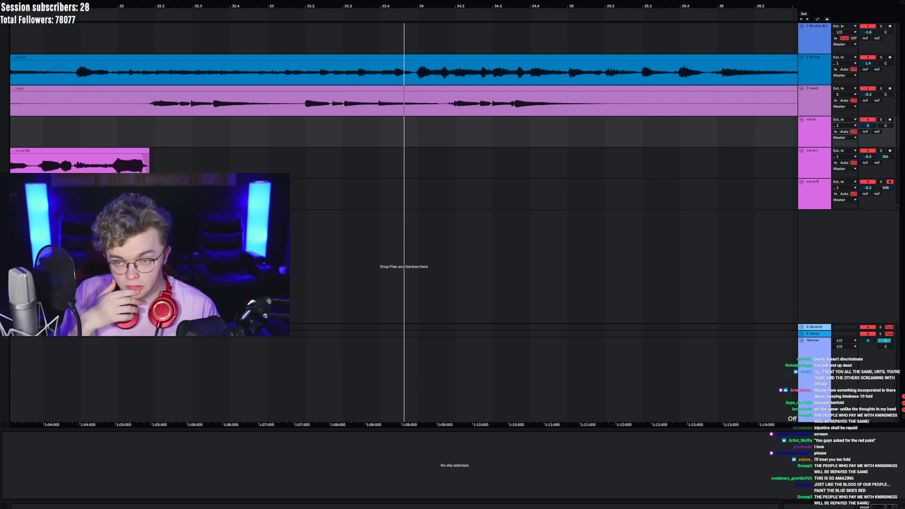
key("space")
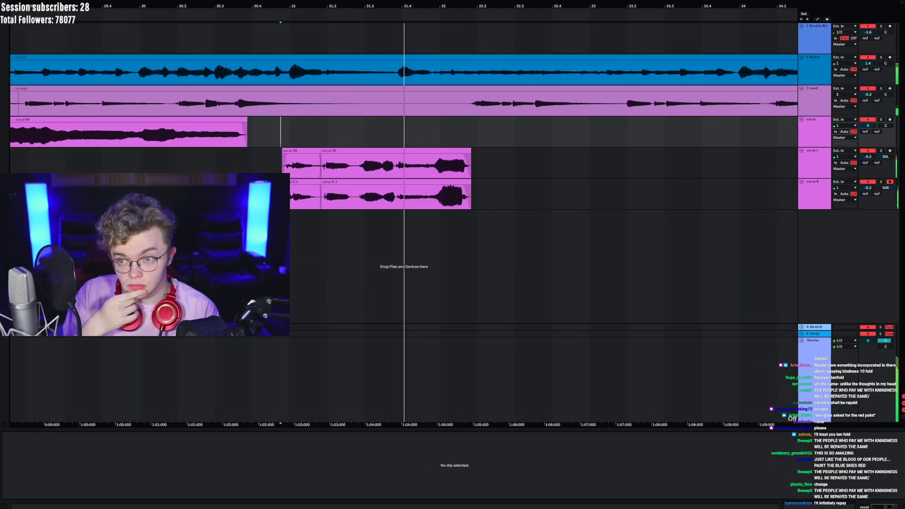
key("space")
key("space")
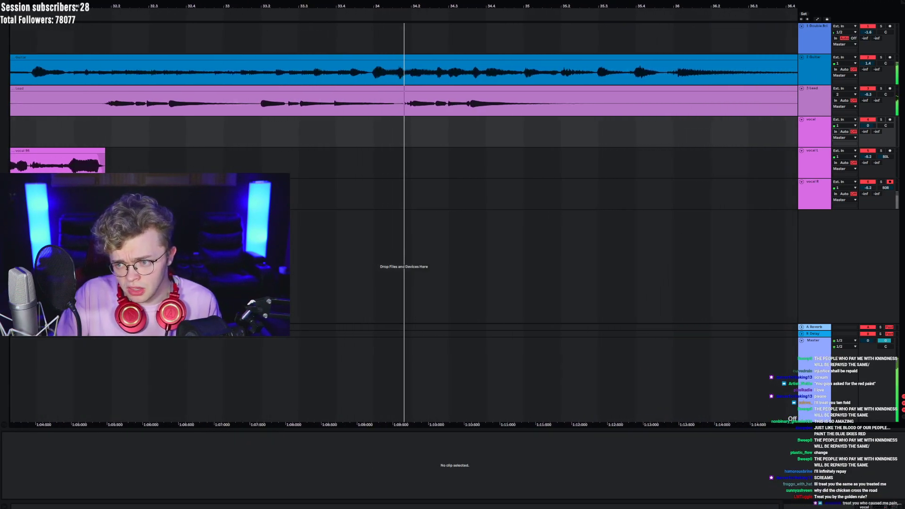
key("space")
key("space")
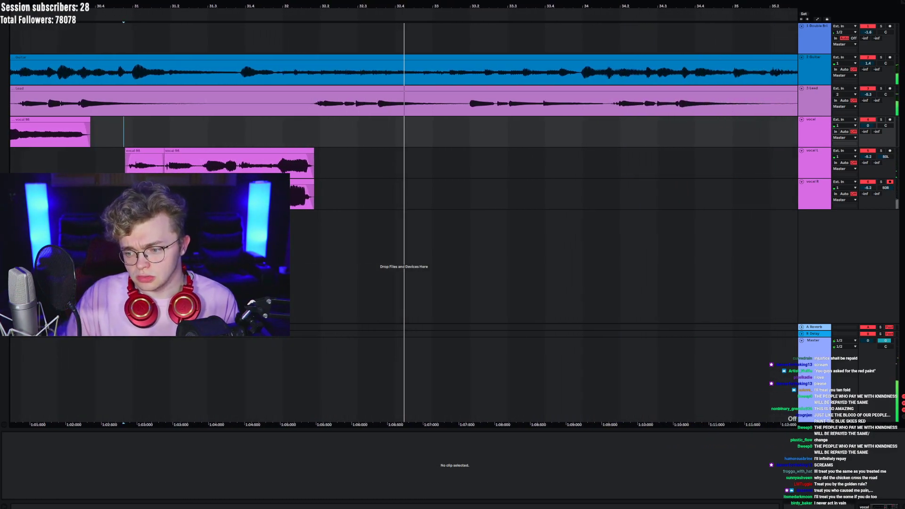
key("space")
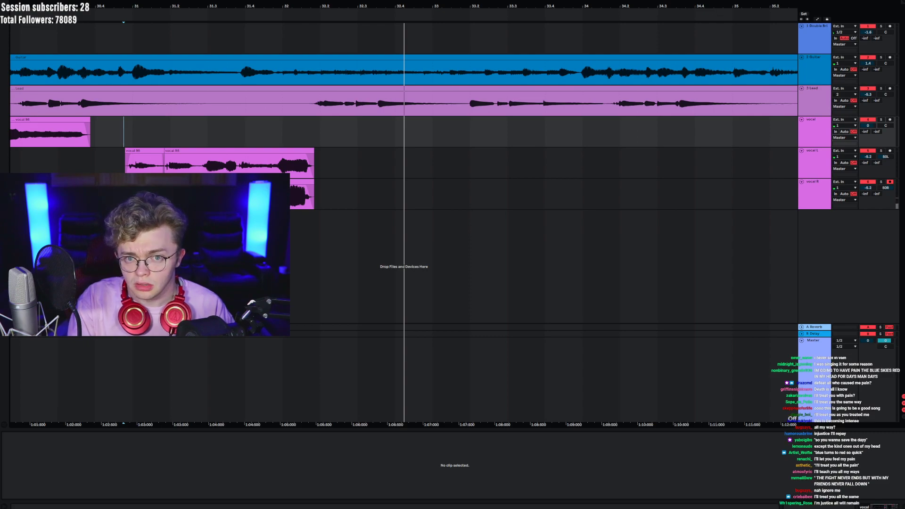
key("space")
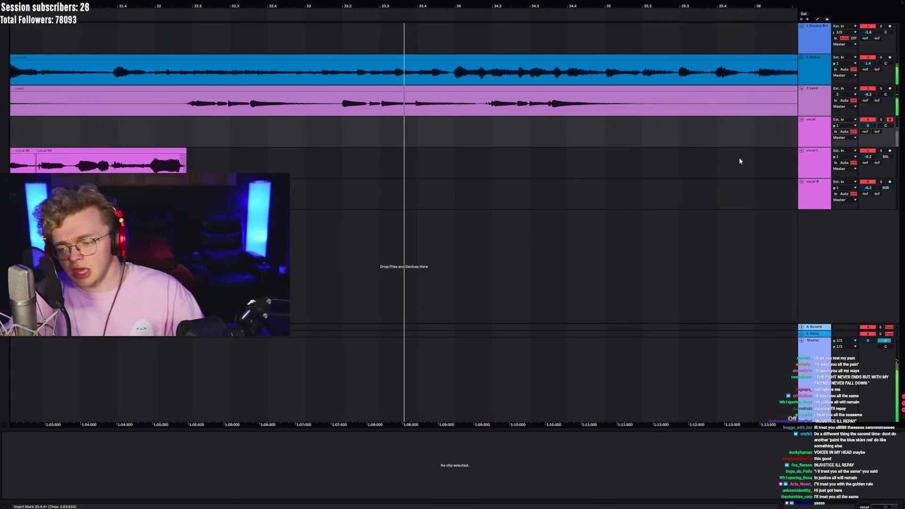
- Try two takes of the next vocal line on the vocal track, undoing each one
left_click(815, 129)
key("space")
key("space")
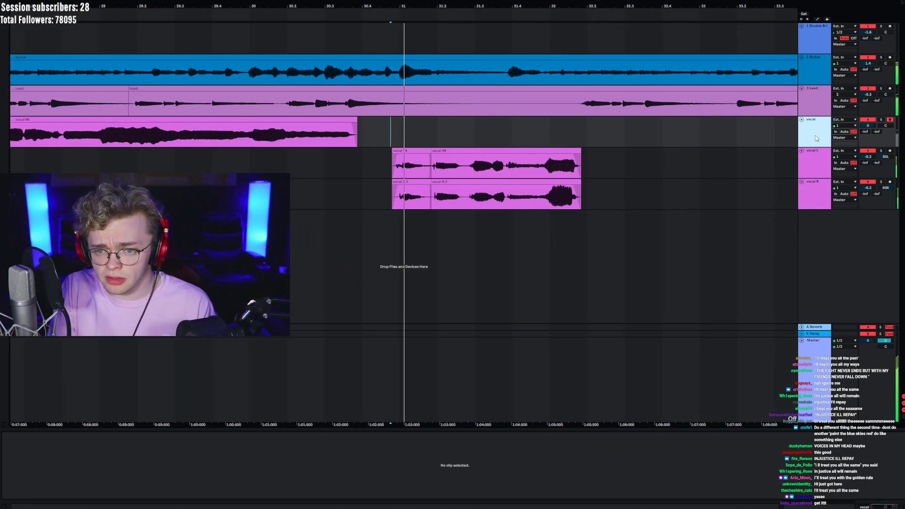
key("F9")
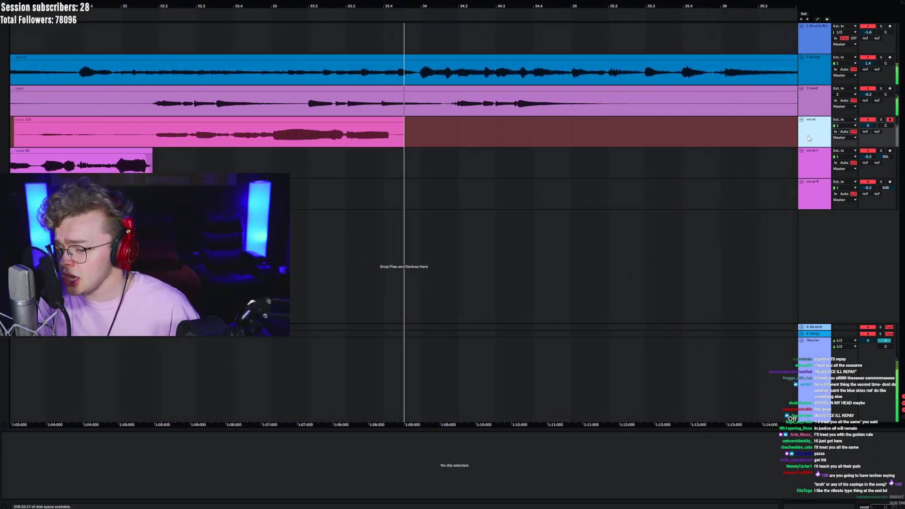
key("ctrl+z")
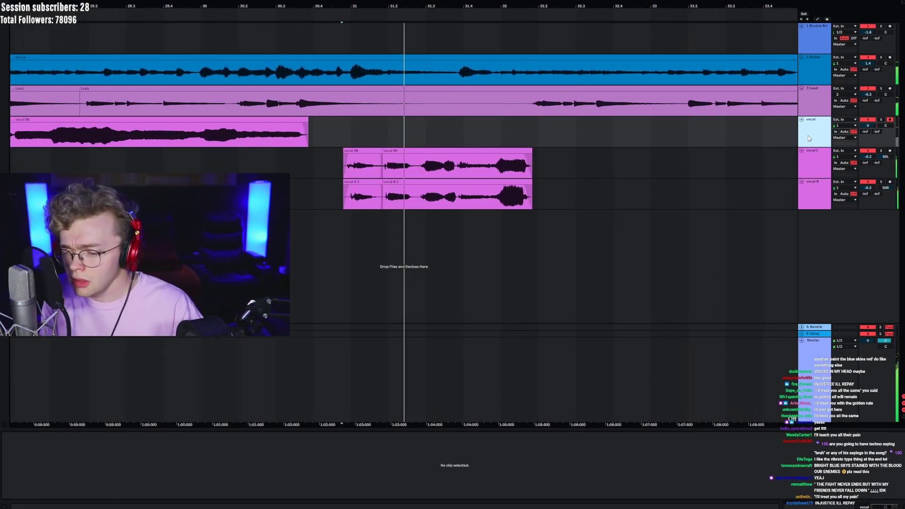
key("F9")
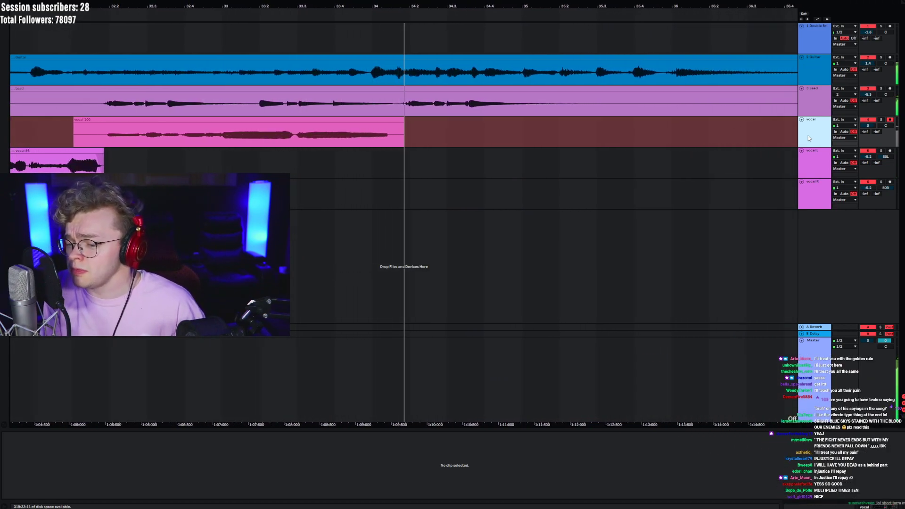
key("space")
key("space")
key("ctrl+z")
- Record another take of the next line on the vocal track and cut off its empty end
key("F9")
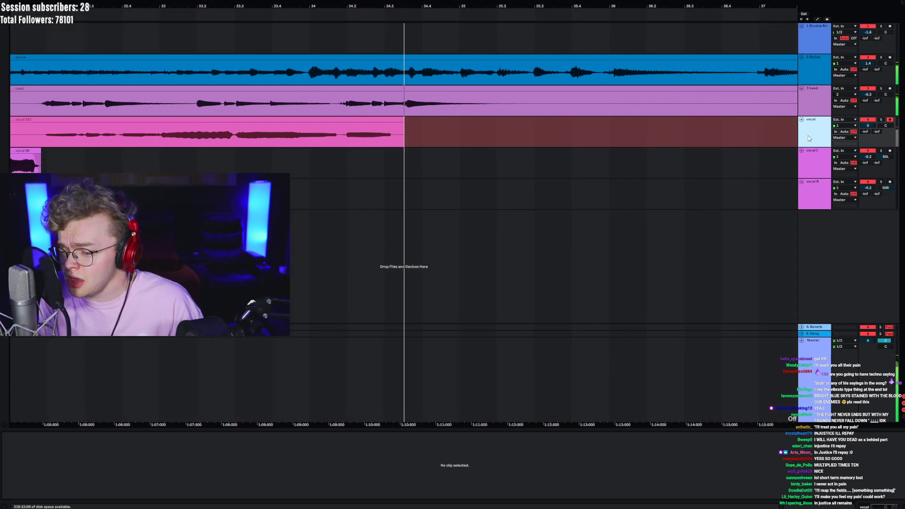
key("space")
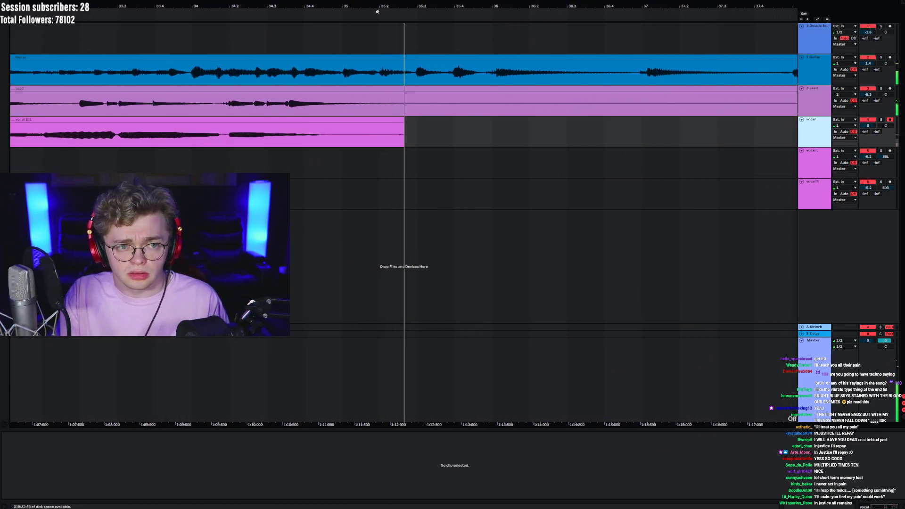
left_click_drag(388, 12, 476, 7)
left_click_drag(426, 141, 527, 141)
key("Delete")
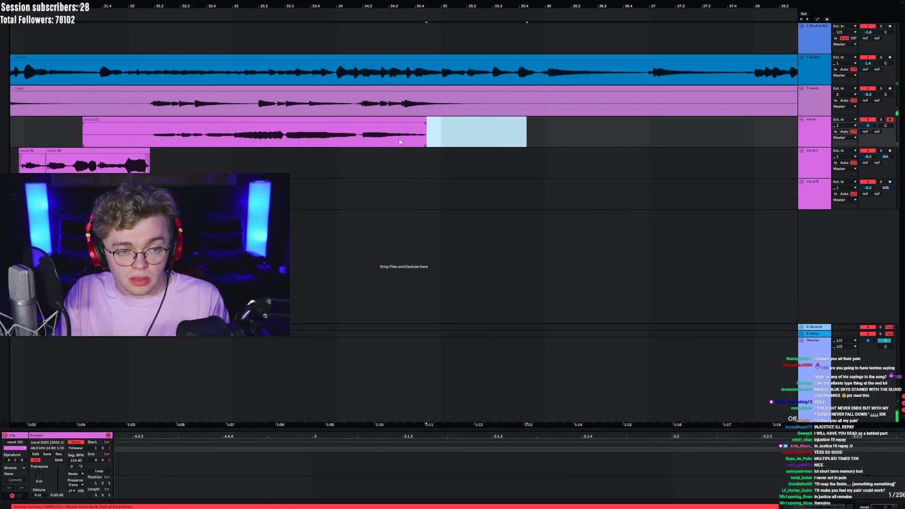
- Try a take of the following phrase right after the new vocal clip and undo it
left_click(317, 140)
key("space")
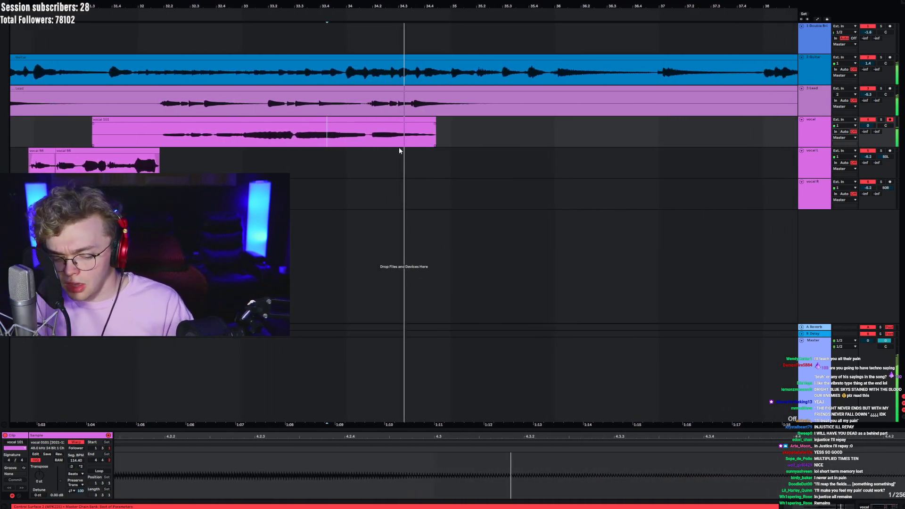
key("F9")
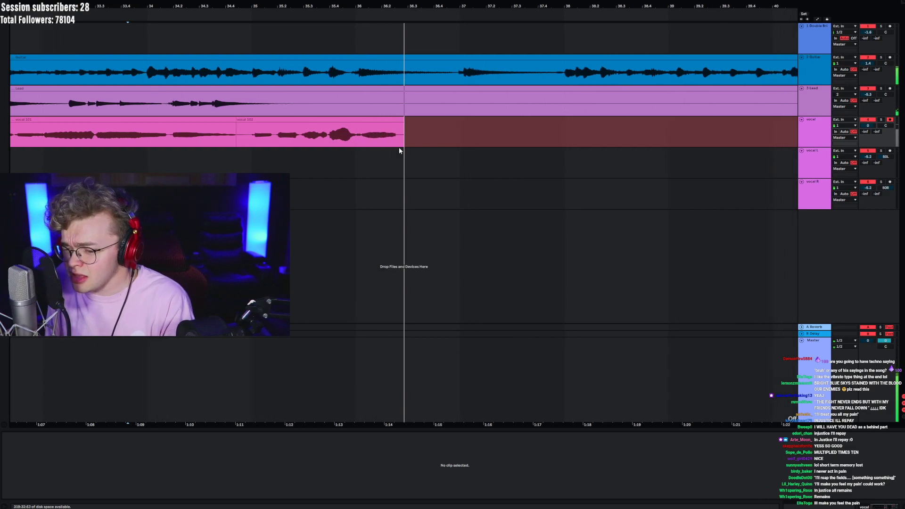
key("space")
key("space")
- Record the following phrase again on the vocal track and play back the two new clips
key("F9")
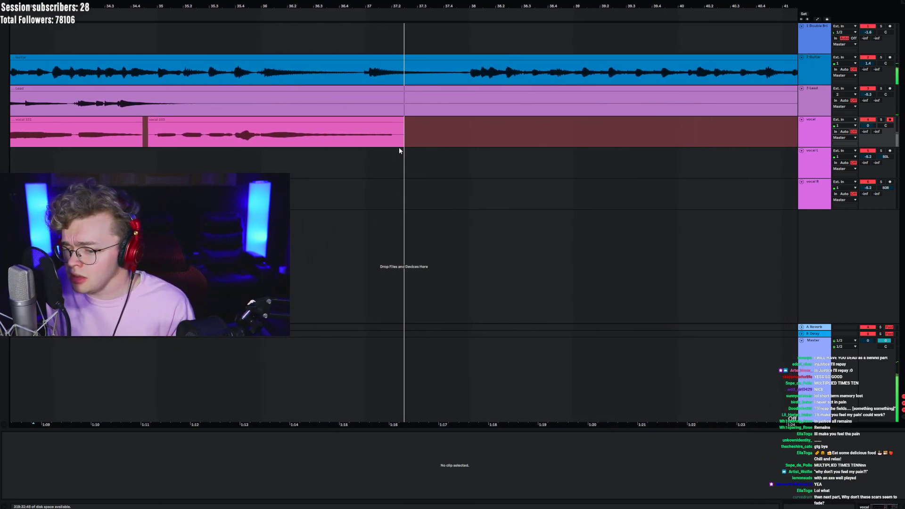
key("space")
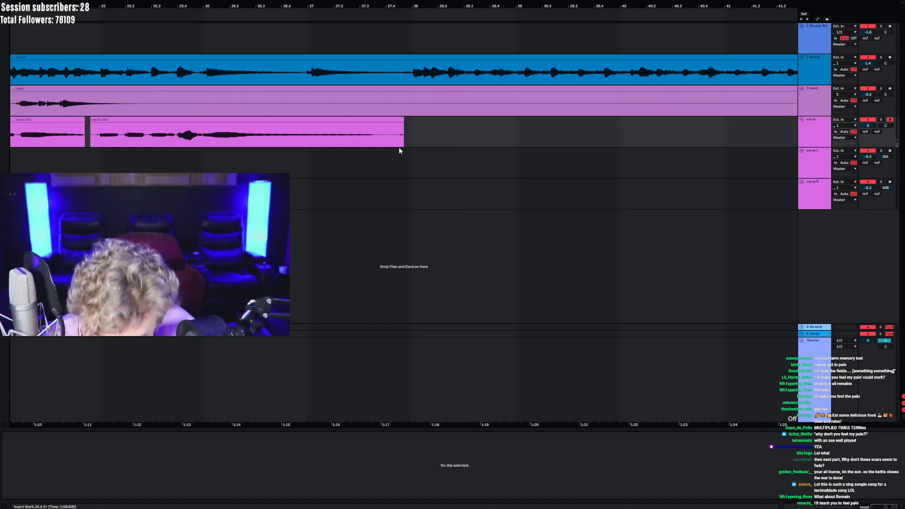
key("space")
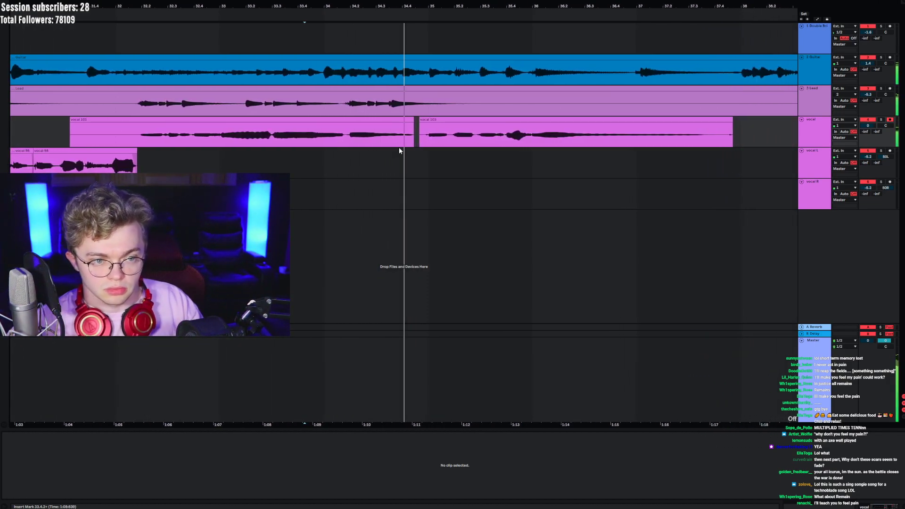
left_click(281, 118)
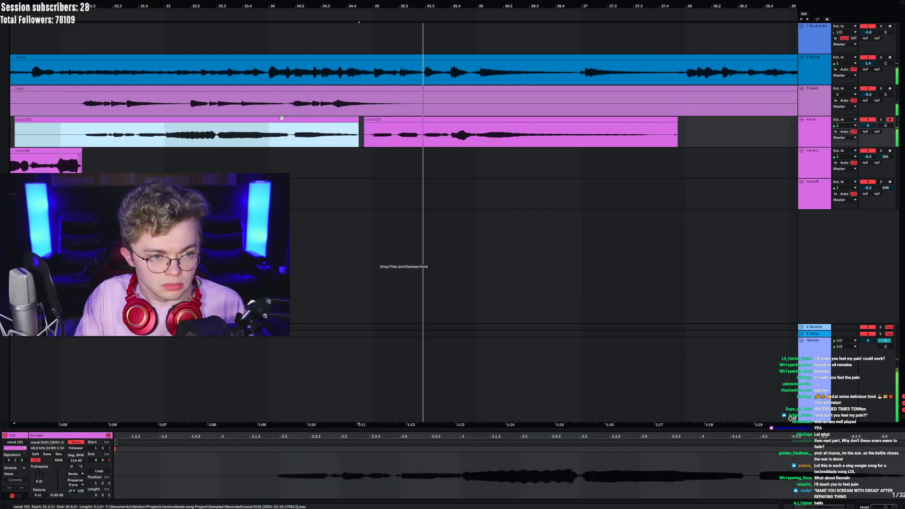
- Raise the gain of the two new vocal clips to about 7 dB and cut off the first one's empty start
left_click(366, 125, "shift")
left_click_drag(60, 479, 60, 472)
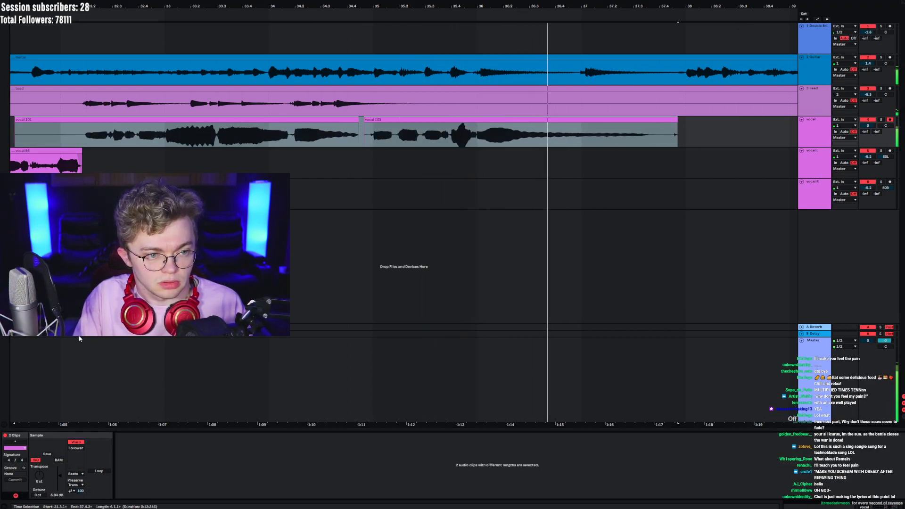
left_click_drag(166, 6, 330, 6)
left_click_drag(241, 134, 296, 143)
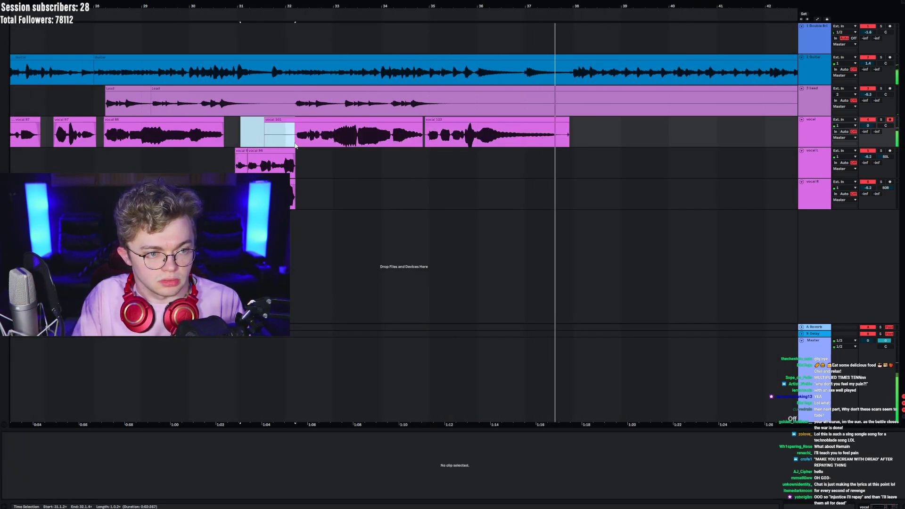
key("Delete")
- Play back the vocals leading through the panned phrase into the two new clips
left_click(126, 136)
key("space")
key("space")
left_click_drag(583, 8, 408, 4)
left_click_drag(592, 133, 610, 132)
left_click(430, 162)
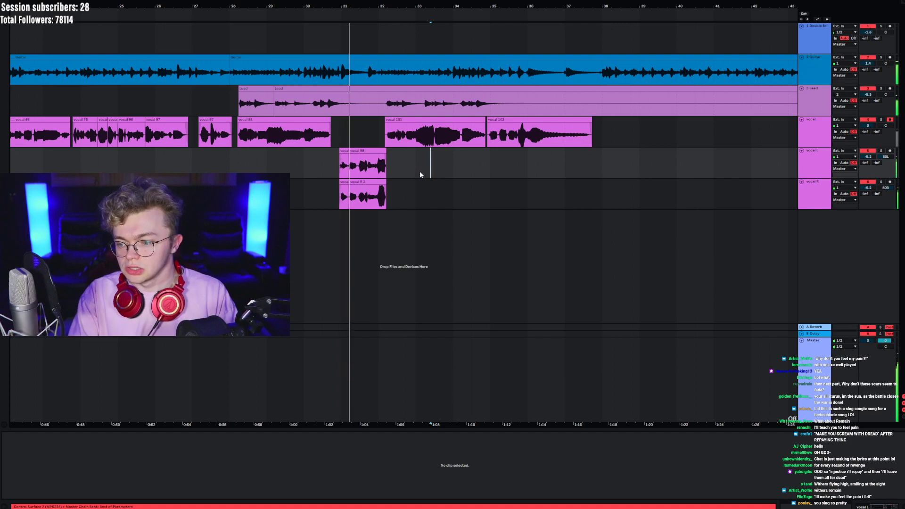
- Set the volume of the vocal L and vocal R tracks to -4.2 dB
left_click(817, 153)
left_click(818, 183, "shift")
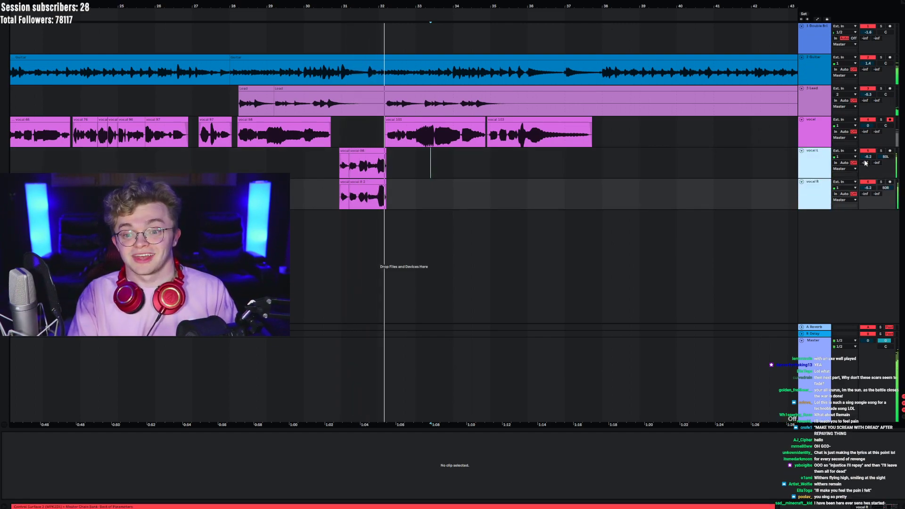
left_click_drag(868, 188, 868, 185)
left_click(823, 169)
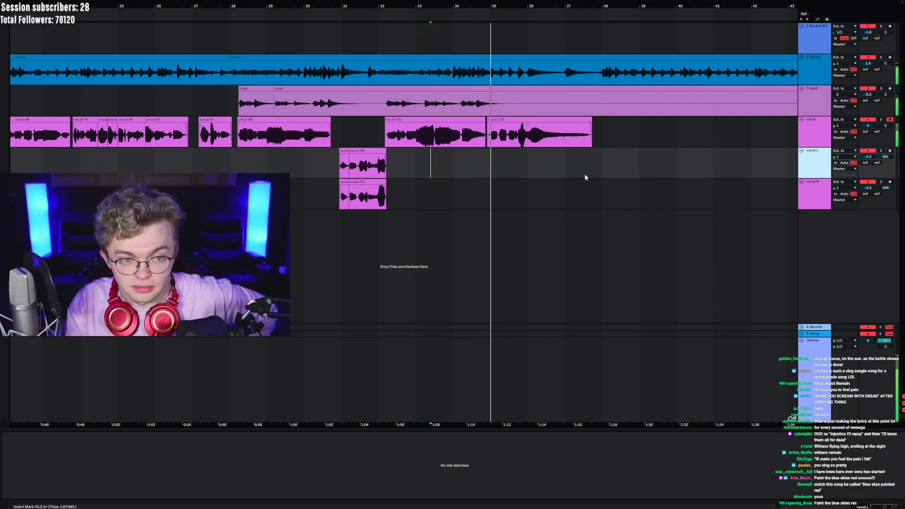
- Listen to the last clip on the vocal track and delete it
left_click(490, 127)
left_click(492, 121)
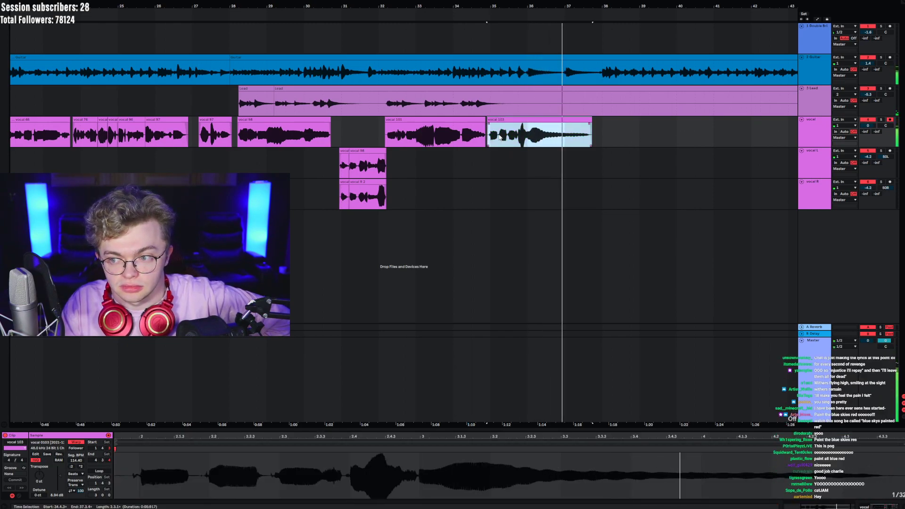
left_click(472, 3)
left_click_drag(471, 2, 485, 3)
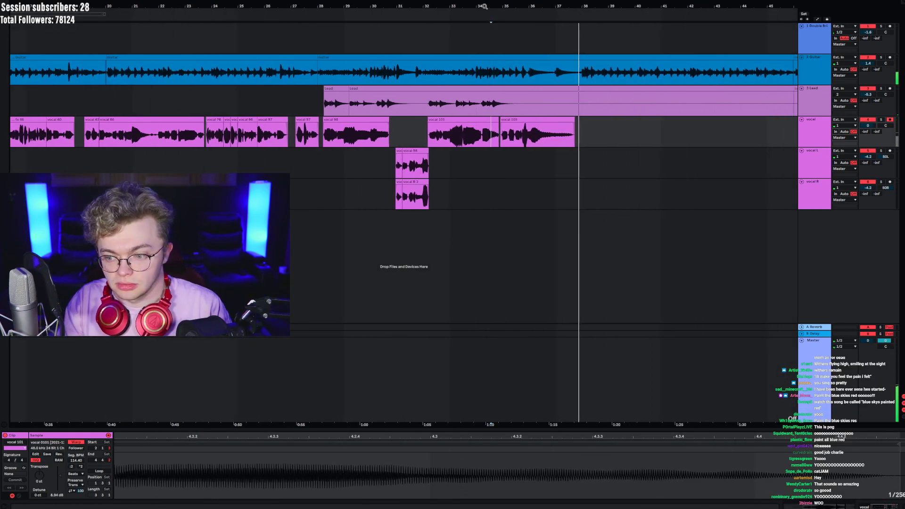
key("space")
left_click(513, 120)
key("Delete")
- Try a new take of the phrase following the remaining new vocal clip and undo it
left_click(444, 150)
key("space")
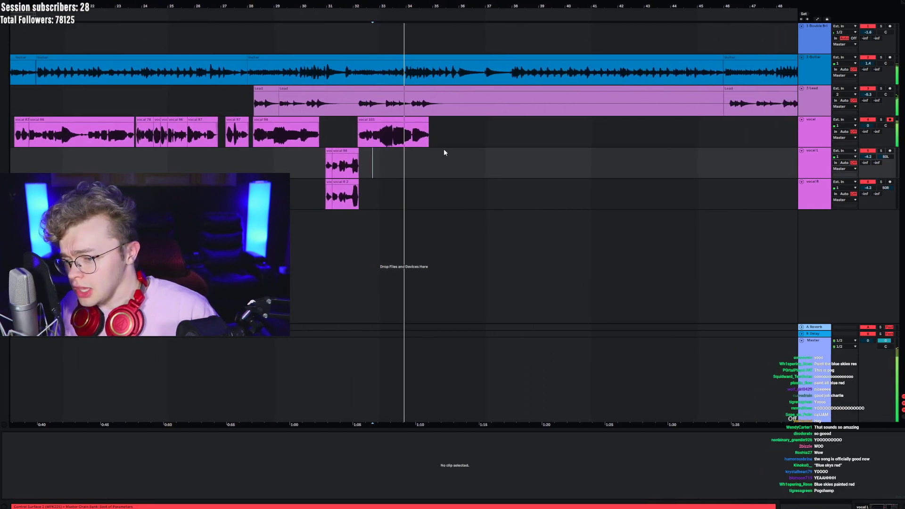
key("F9")
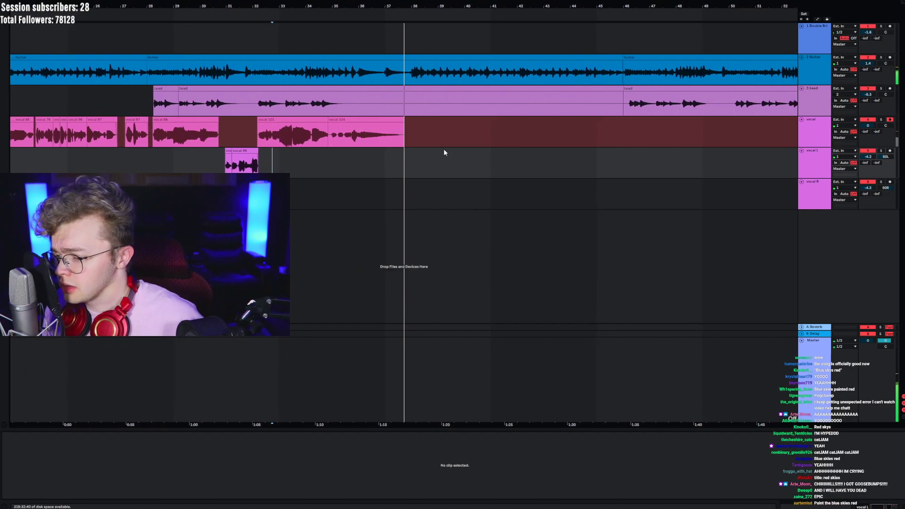
key("space")
key("ctrl+z")
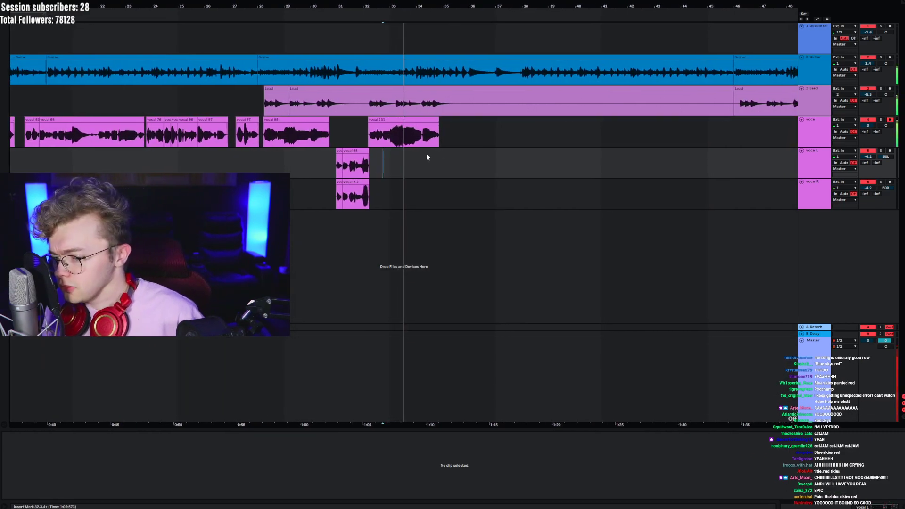
- Delete the remaining new vocal clip after the panned phrase, then try a fresh take of its line and undo it
left_click(365, 137)
key("Delete")
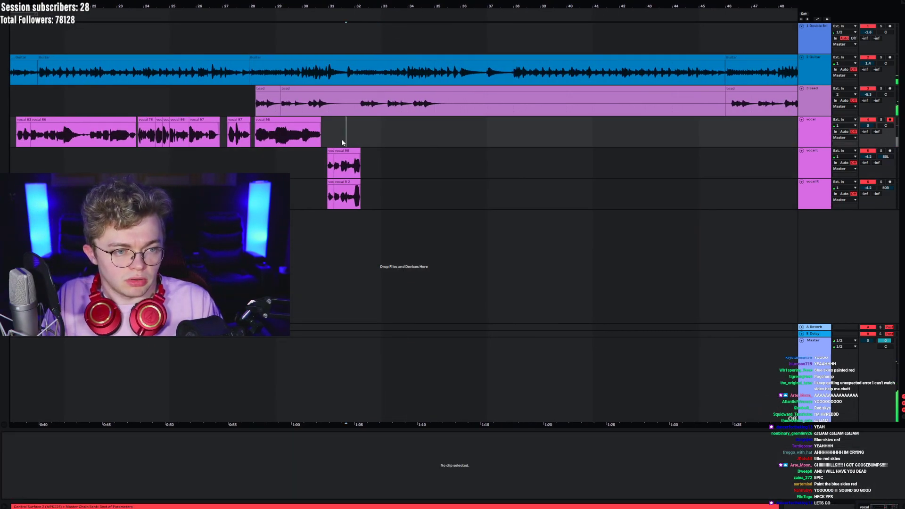
key("F9")
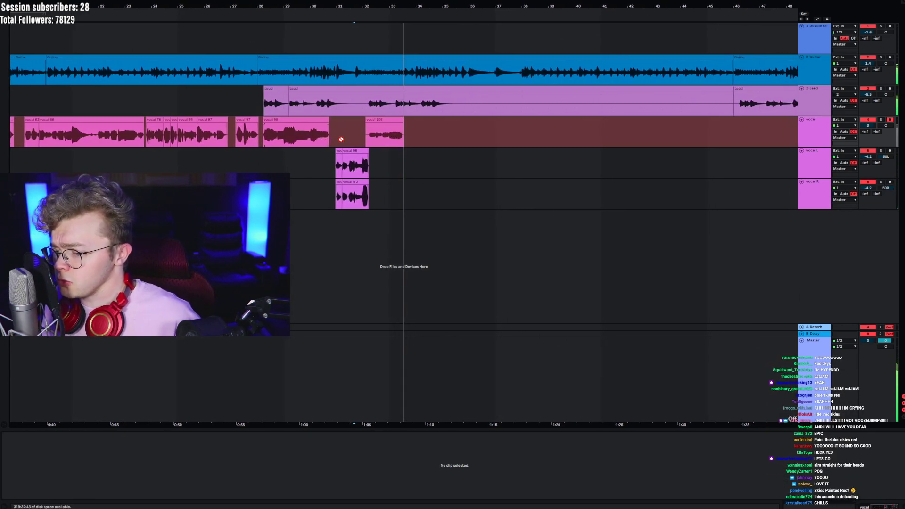
key("space")
key("ctrl+z")
- Try a longer take of the line on the vocal track, cut off its end, listen back and delete it
key("F9")
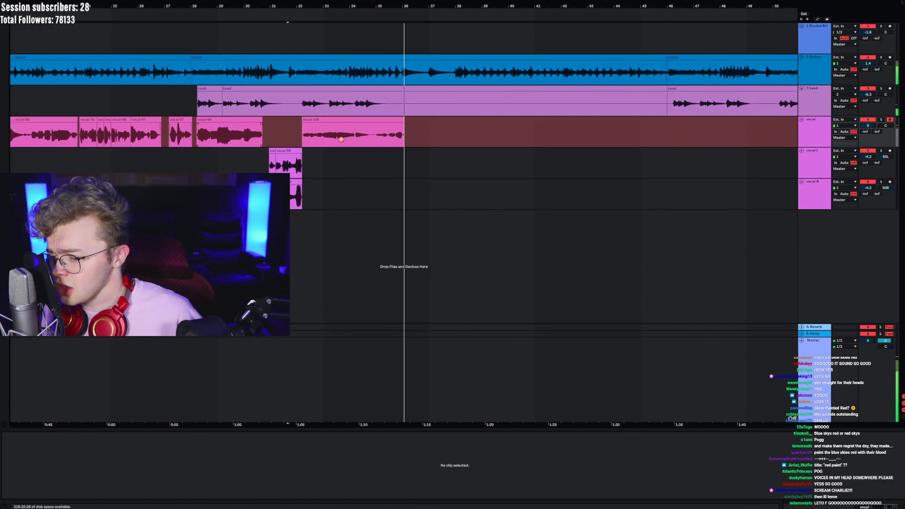
key("space")
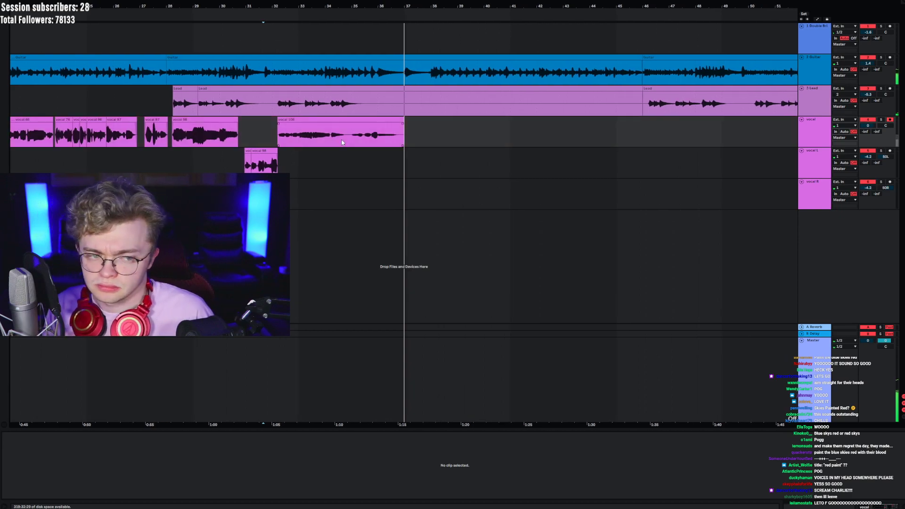
left_click(347, 142)
left_click(270, 141)
scroll(269, 139, "left", 5)
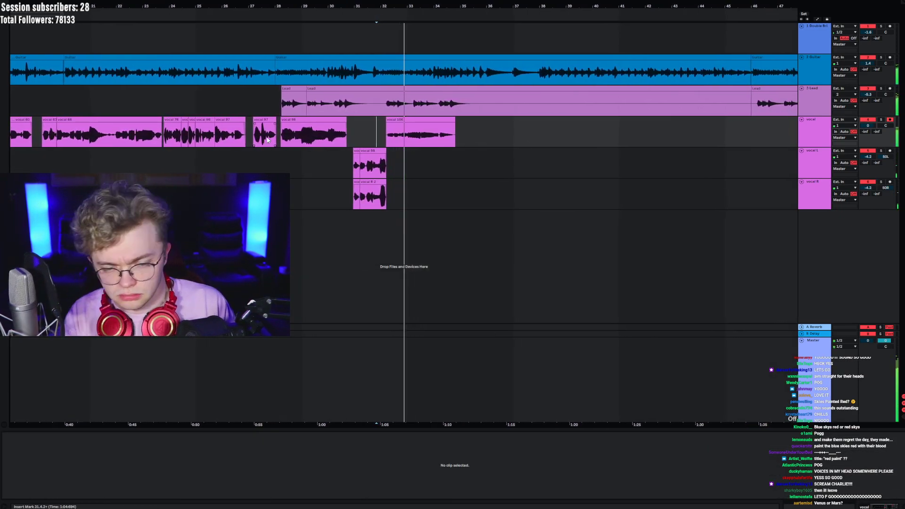
left_click(404, 135)
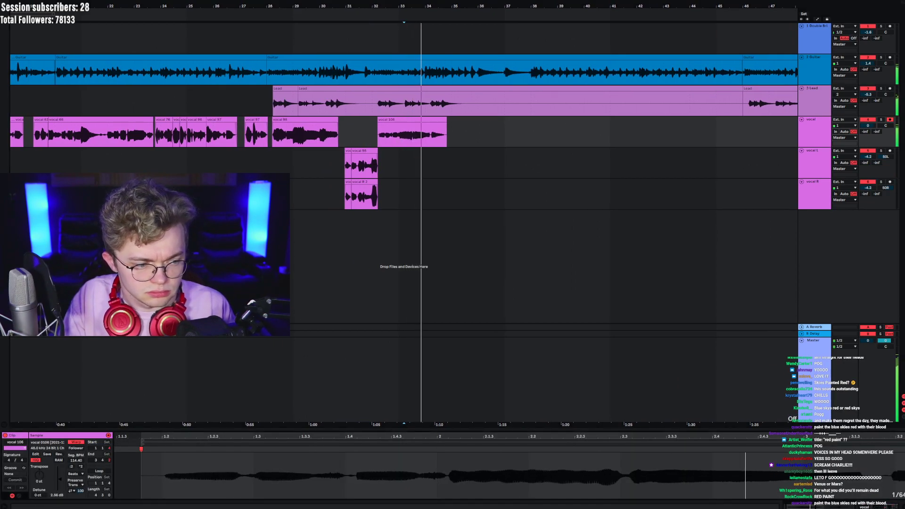
key("Delete")
- Record the line again on the vocal track from 31.1.1 and play back the take
left_click(345, 136)
key("space")
key("space")
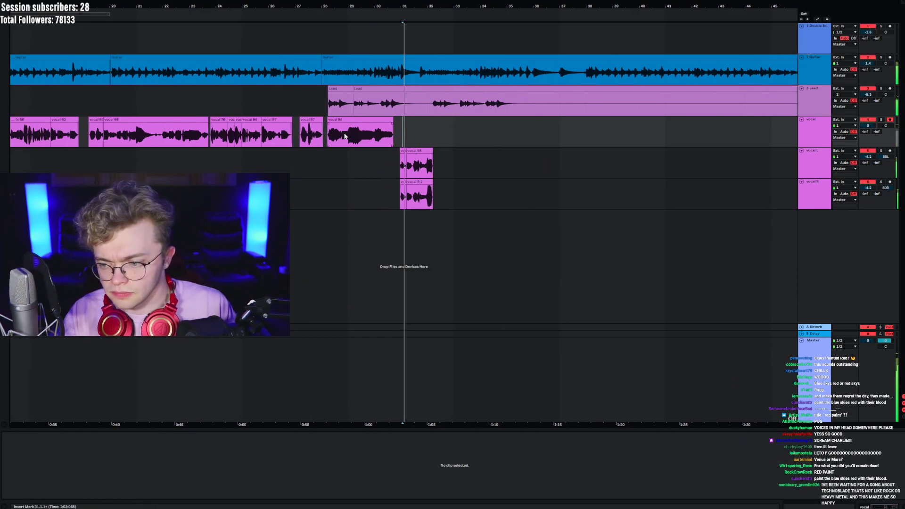
key("F9")
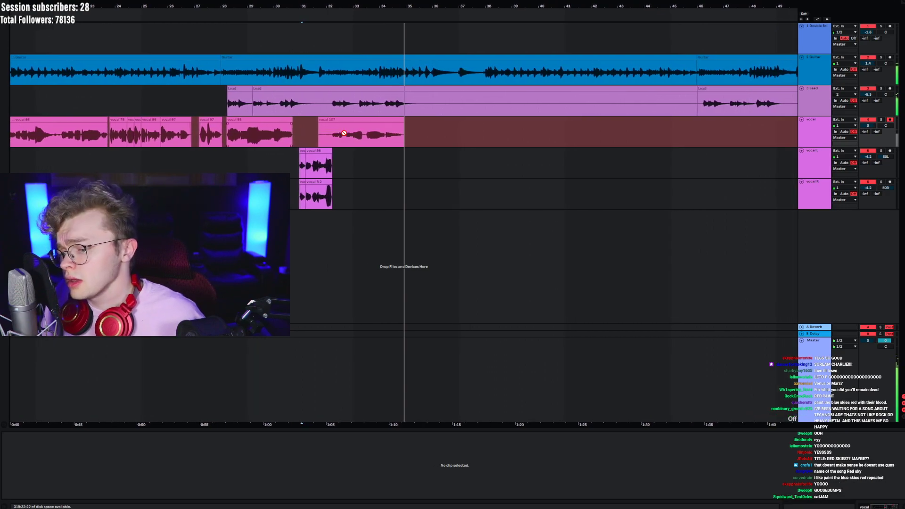
key("space")
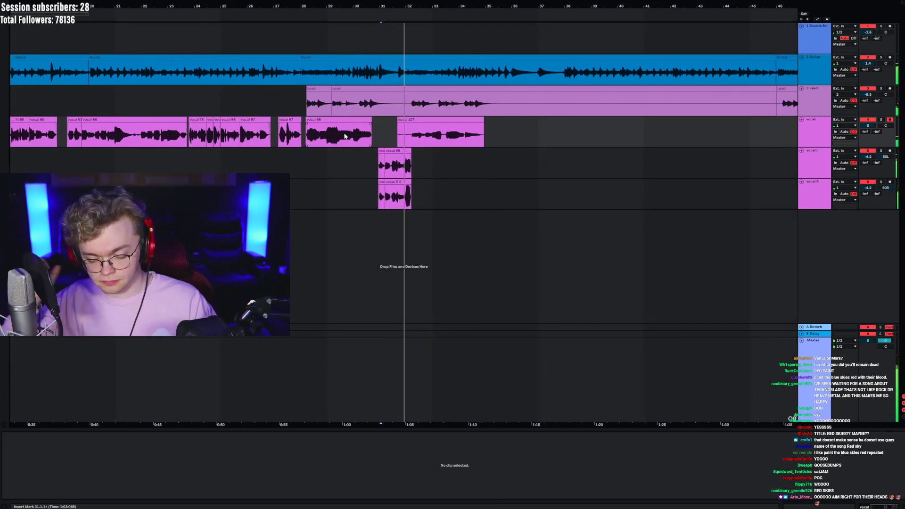
key("space")
key("space")
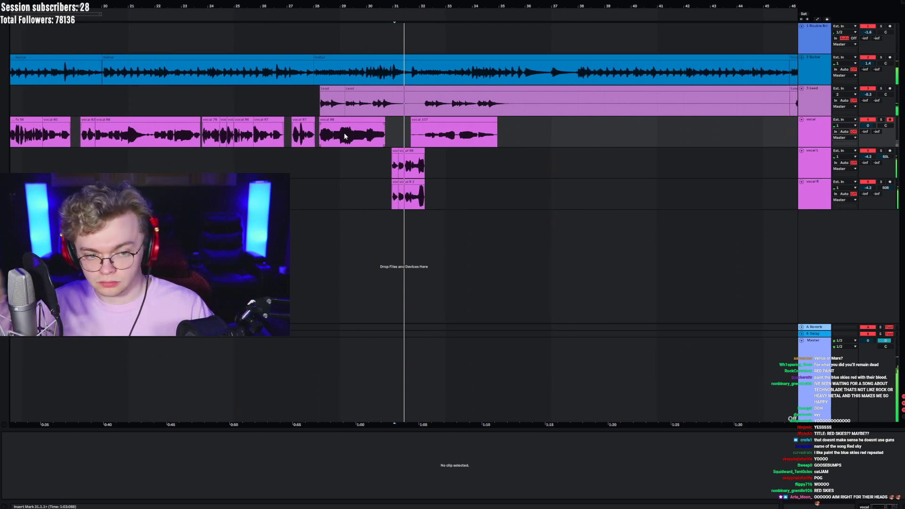
- Try recording the line over the existing take on the vocal track and undo it
key("F9")
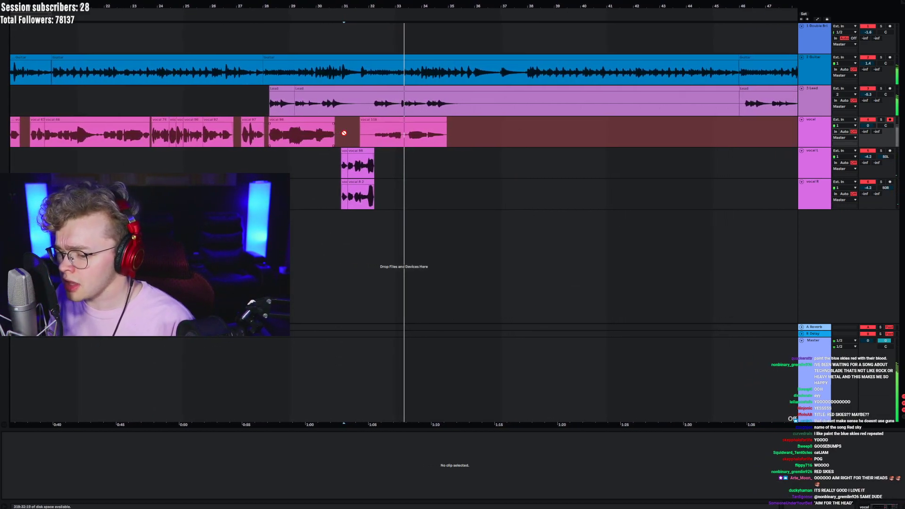
key("space")
key("space")
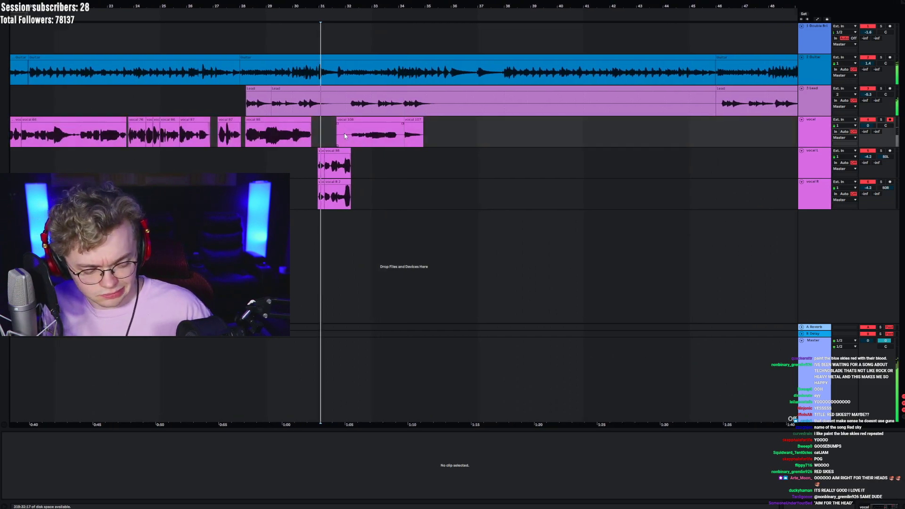
key("ctrl+z")
- Record both phrases in a single take on the vocal track and raise the clip's gain to about 7.3 dB
key("F9")
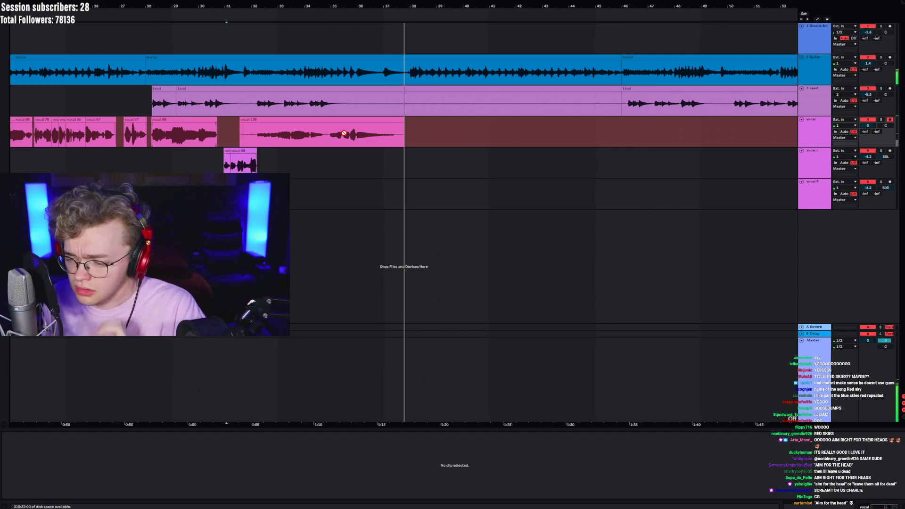
key("space")
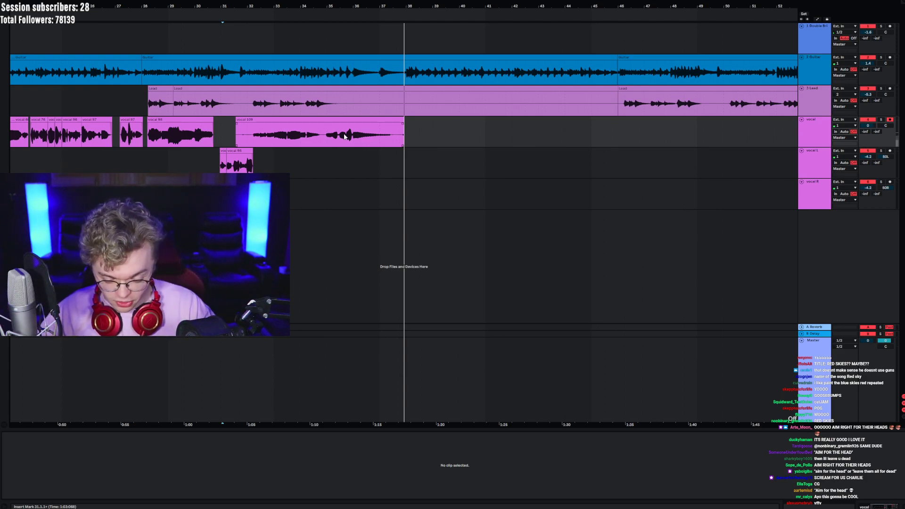
scroll(344, 137, "left", 6)
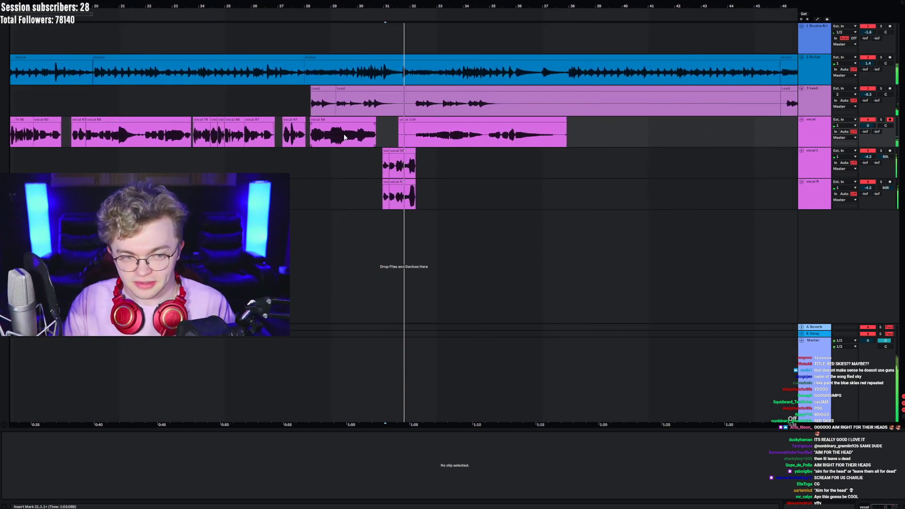
left_click(419, 132)
left_click_drag(60, 481, 60, 476)
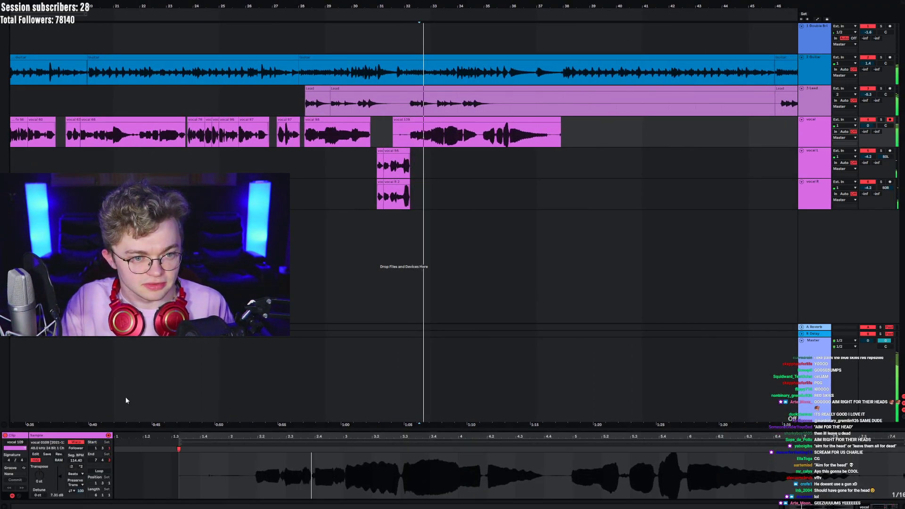
- Trim the empty start and end off the new two-phrase vocal clip
left_click_drag(378, 131, 408, 132)
key("Delete")
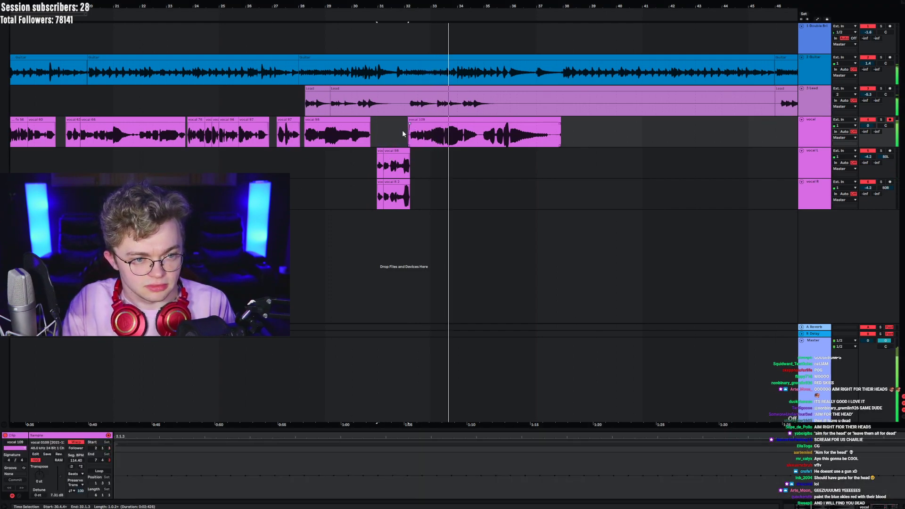
left_click(403, 132)
left_click_drag(571, 129, 547, 127)
left_click(510, 138)
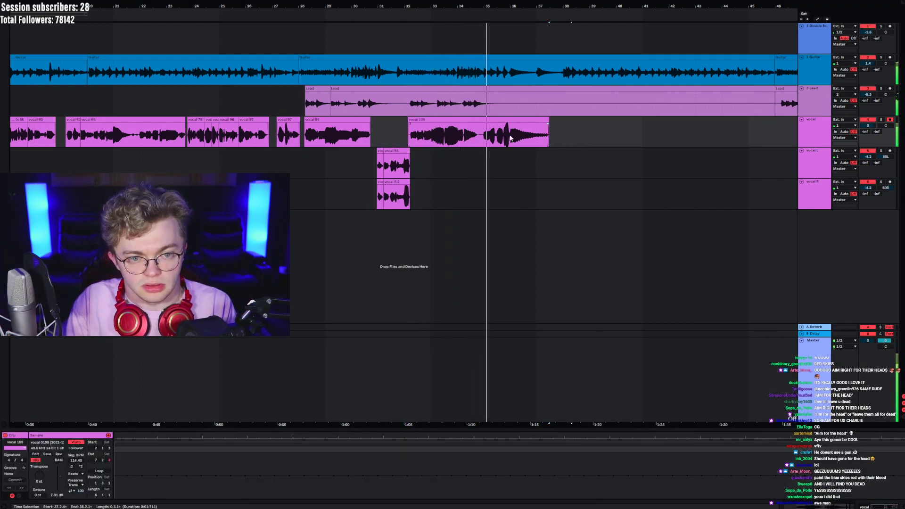
left_click(549, 120)
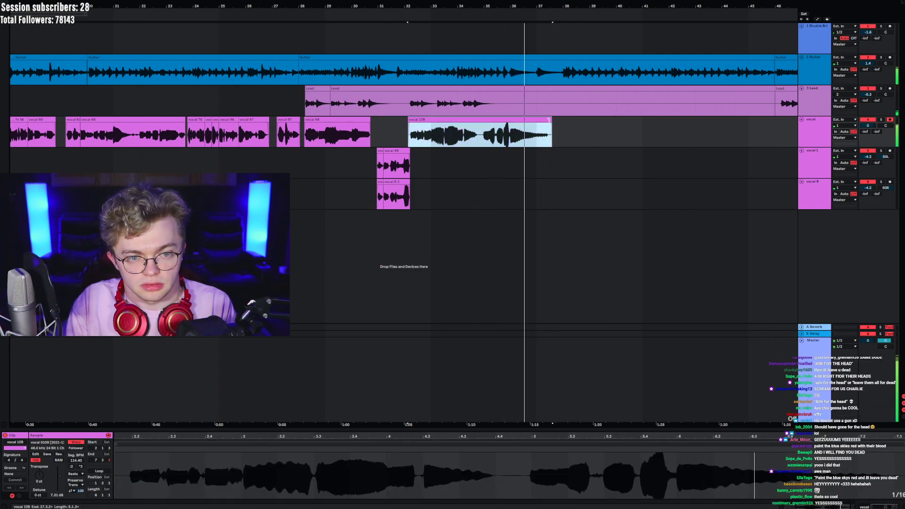
- Delete the second phrase of the new vocal clip, from 34.4.1 to its end
left_click_drag(407, 7, 309, 2)
left_click(109, 134)
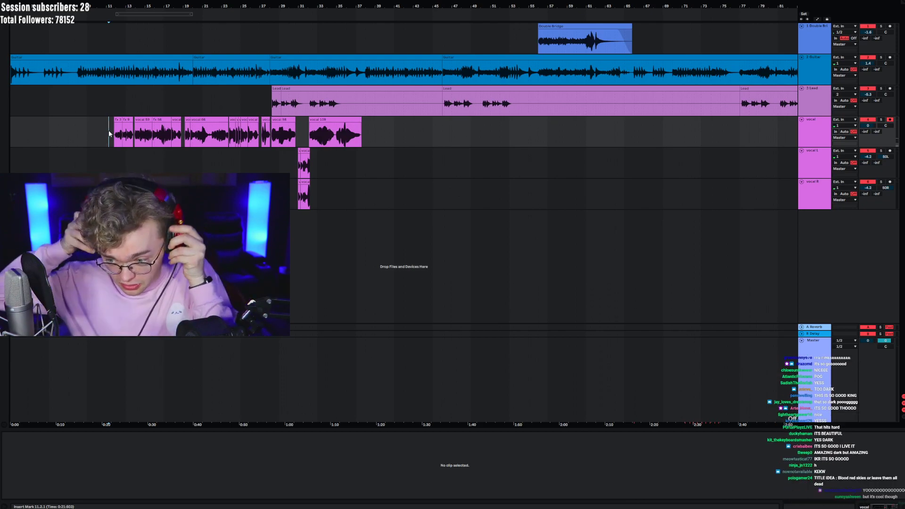
left_click_drag(345, 7, 390, 52)
left_click_drag(302, 136, 579, 132)
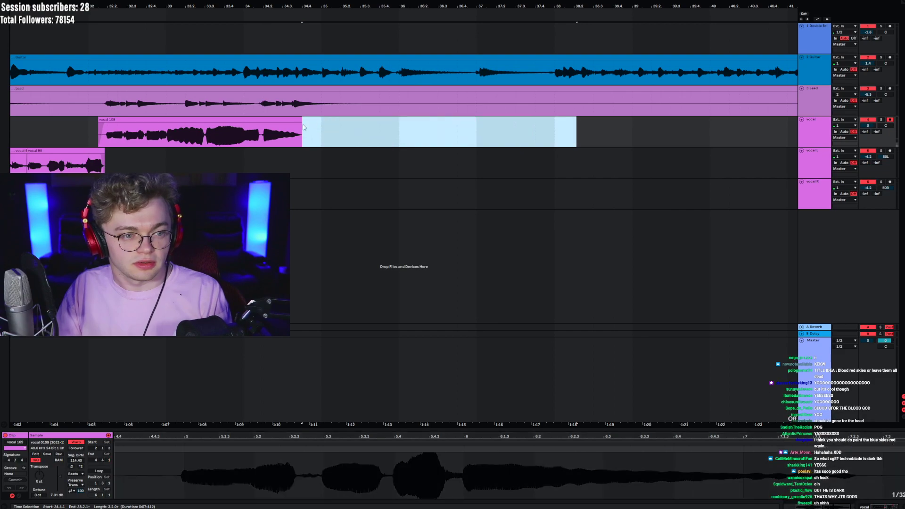
key("Delete")
- Set the start position near 34.1 on the vocal track, try recording the next phrase after the existing clip and undo the take
left_click(259, 139)
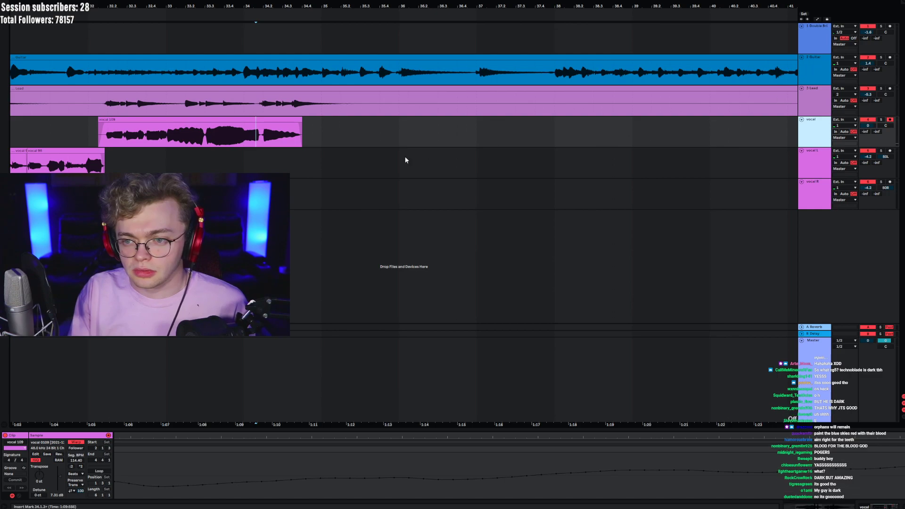
left_click(251, 158)
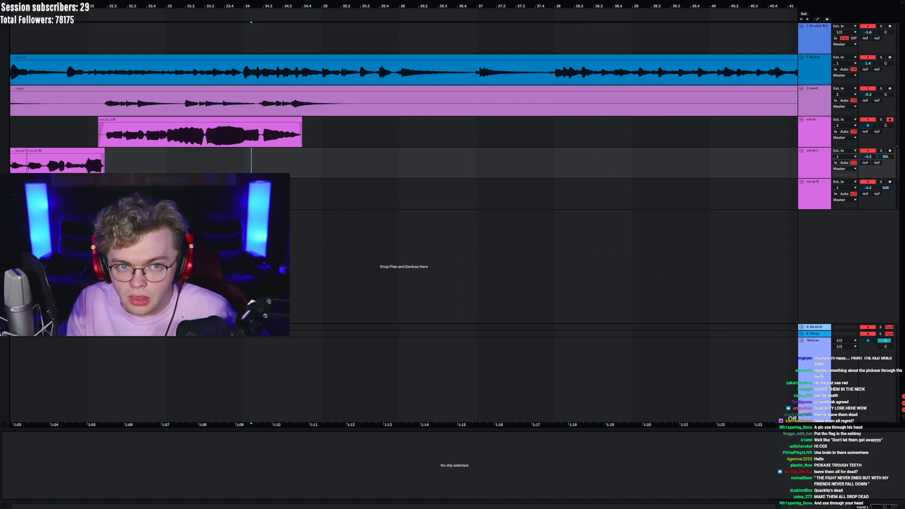
left_click(823, 137)
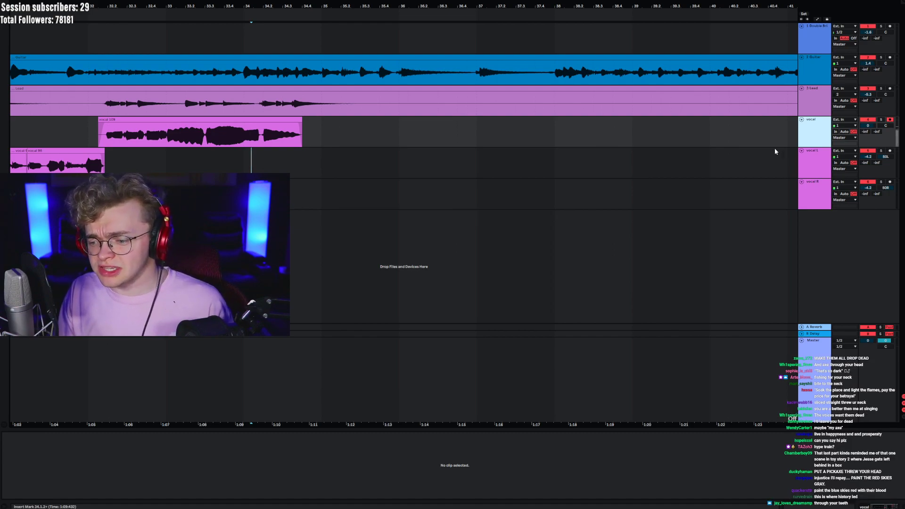
key("space")
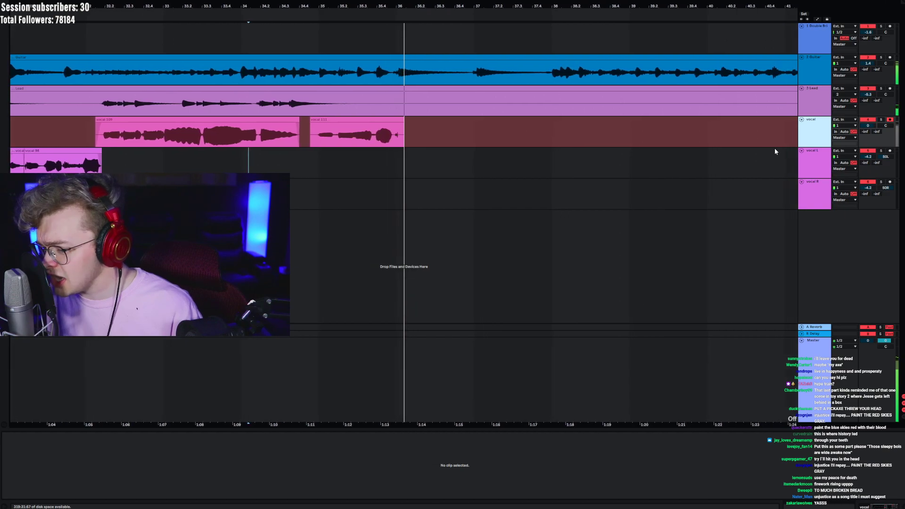
key("space")
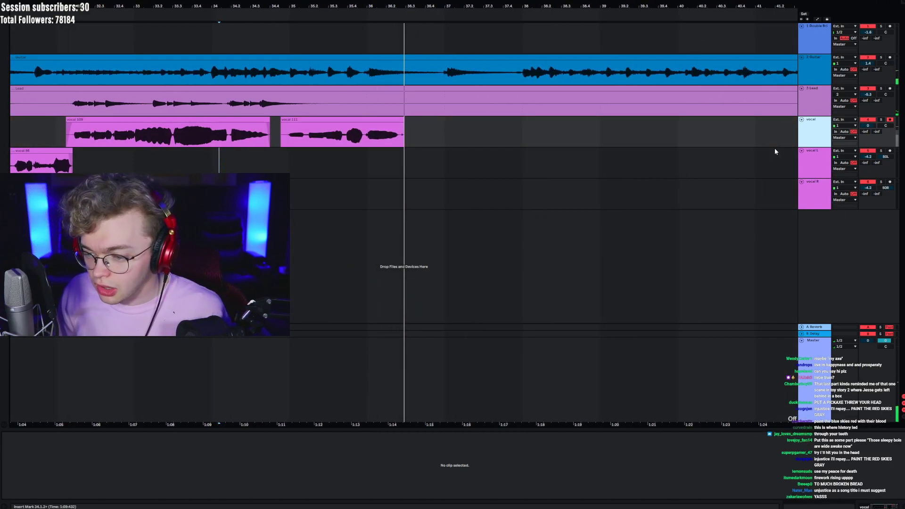
key("ctrl+z")
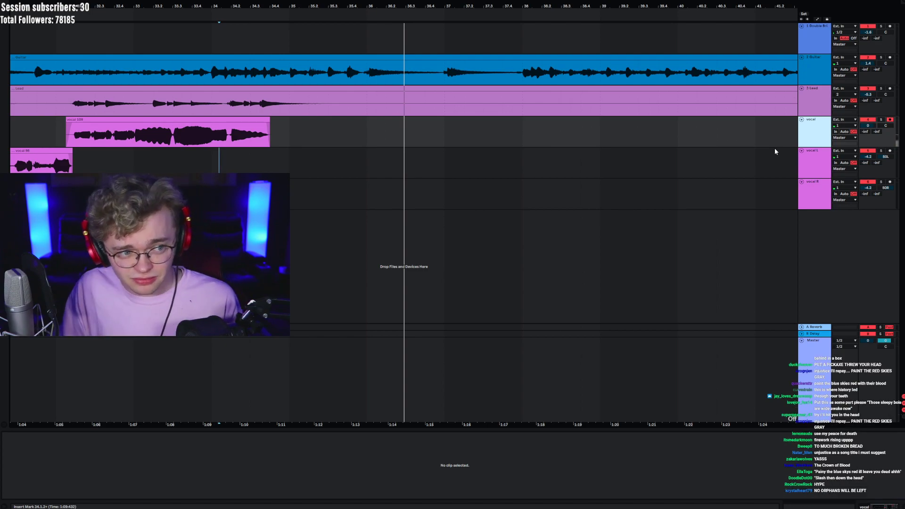
- Try two more takes of the phrase following the last vocal clip and undo both
scroll(774, 148, "left", 5)
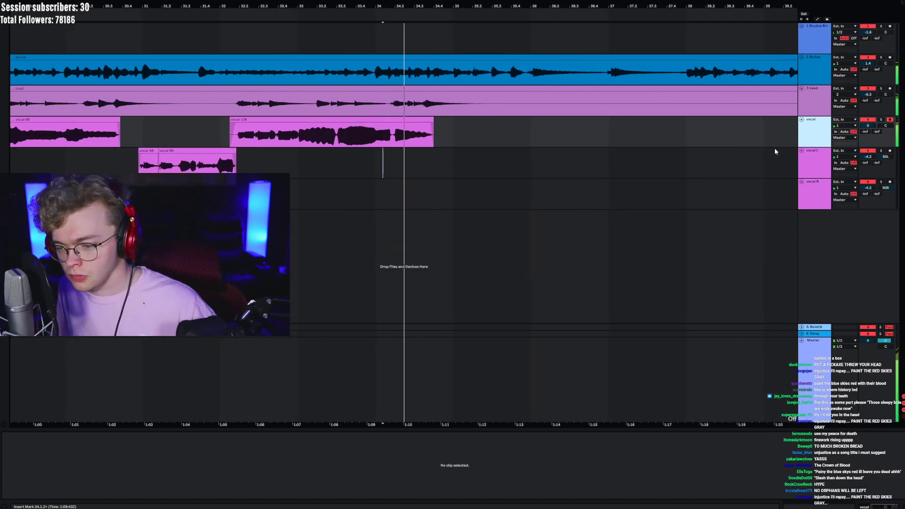
scroll(774, 148, "right", 2)
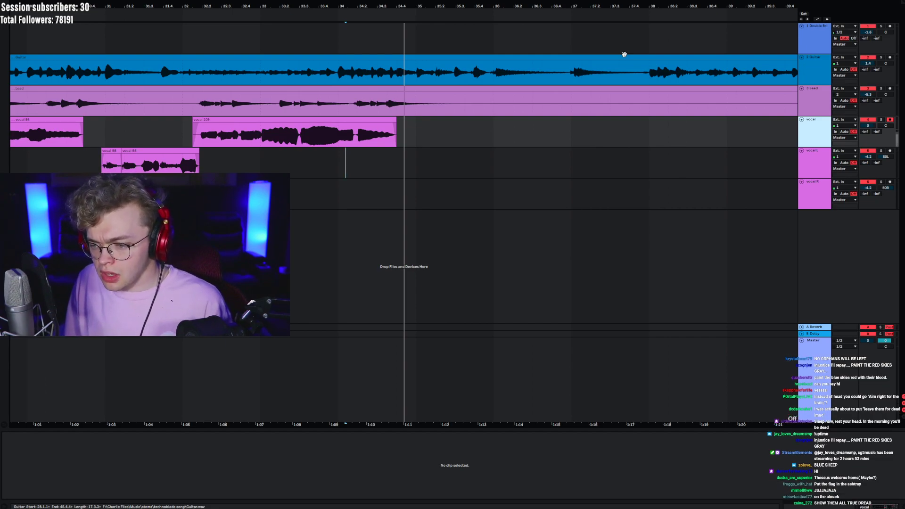
key("space")
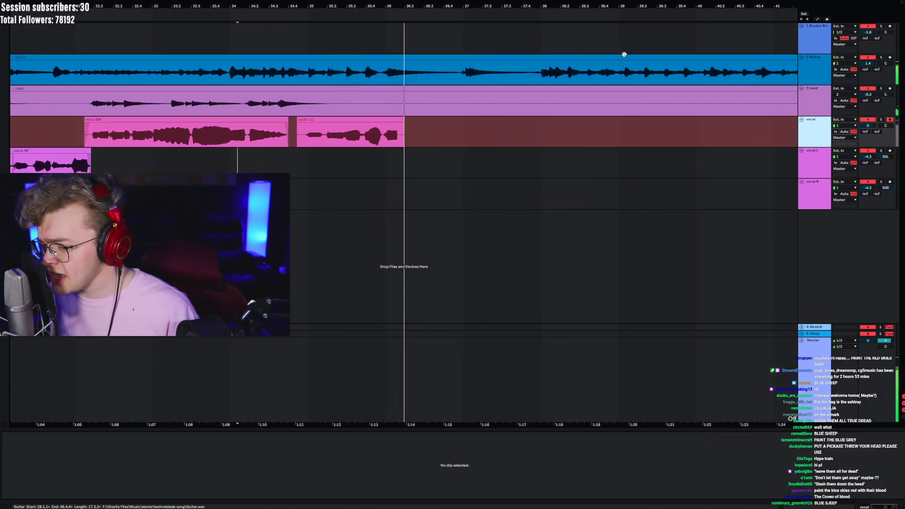
key("space")
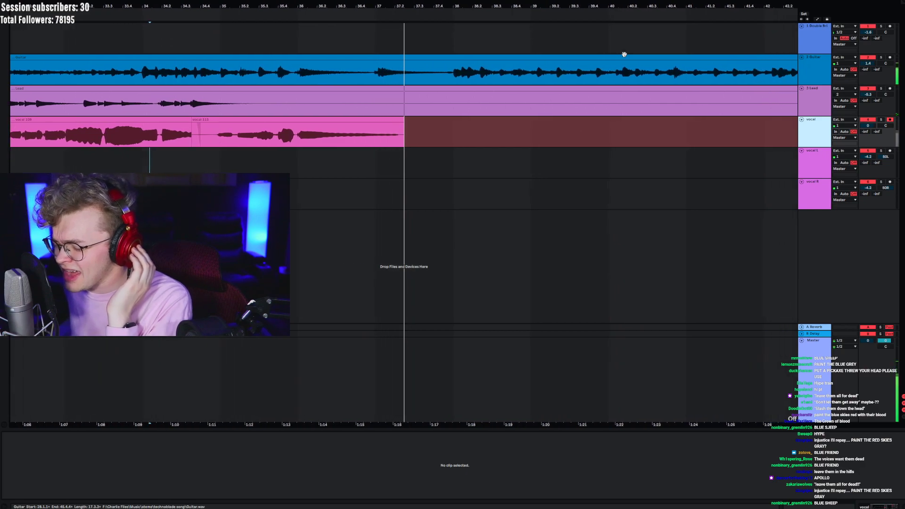
key("space")
key("space")
key("ctrl+z")
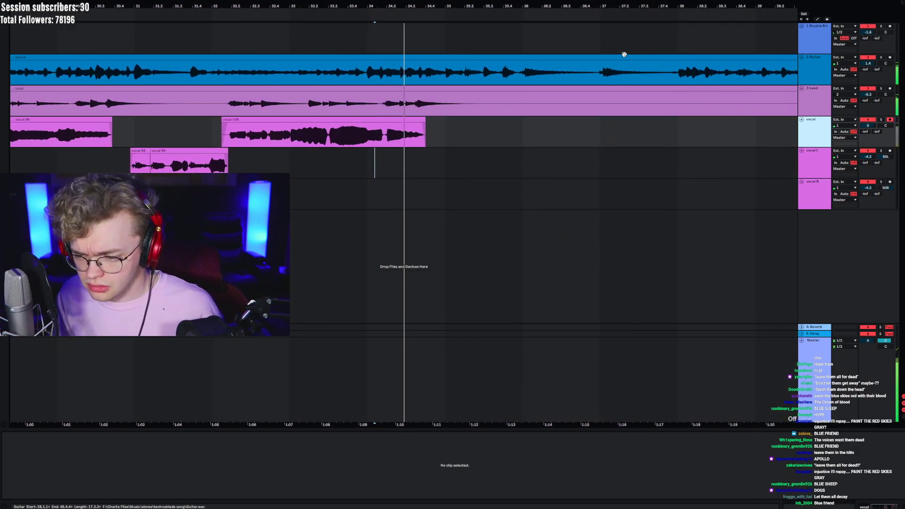
key("F9")
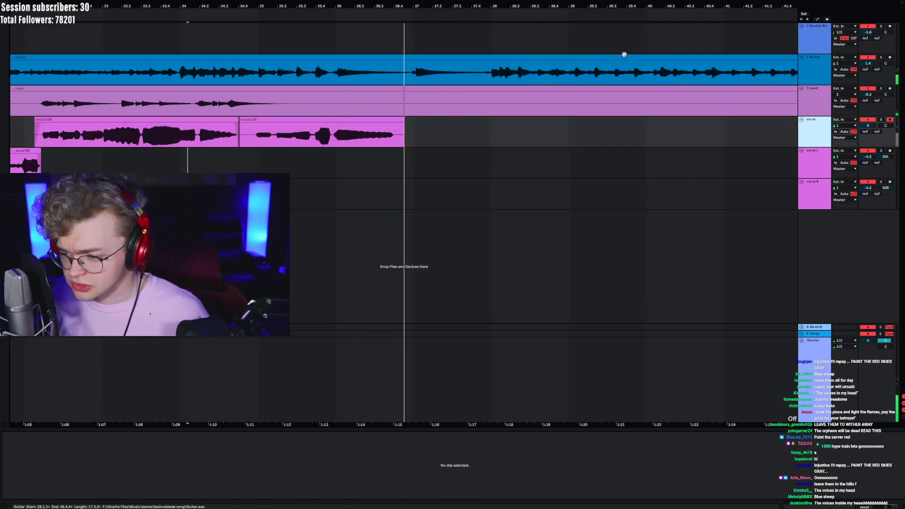
key("ctrl+z")
key("space")
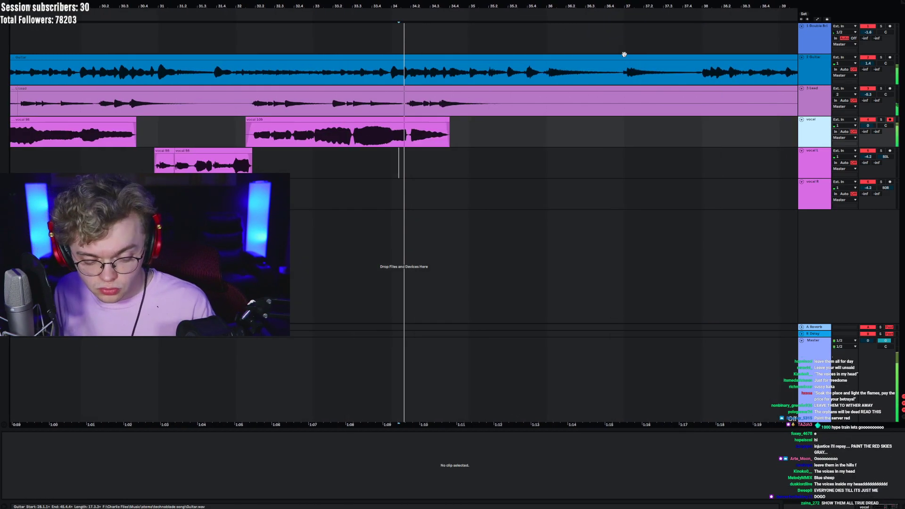
- Punch in two further attempts at the phrase while replaying from 34.1, undoing each one
key("F9")
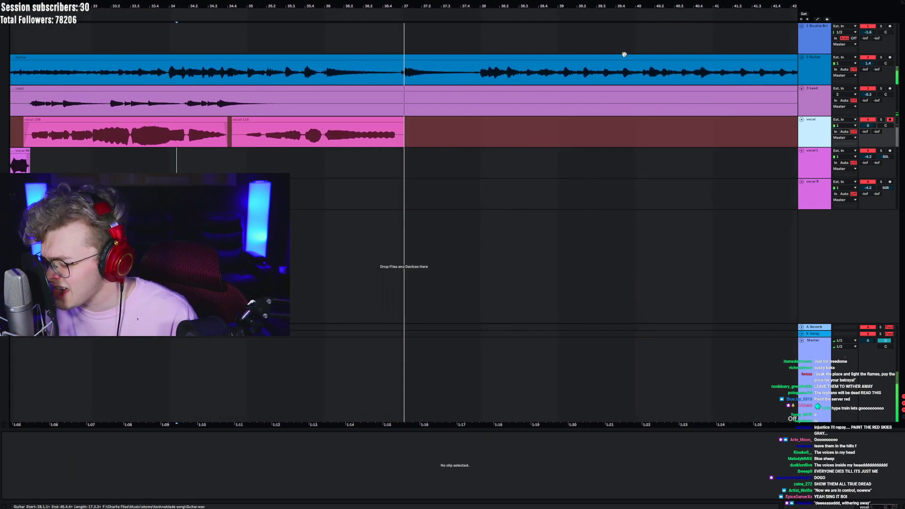
key("space")
key("space")
key("ctrl+z")
key("space")
key("space")
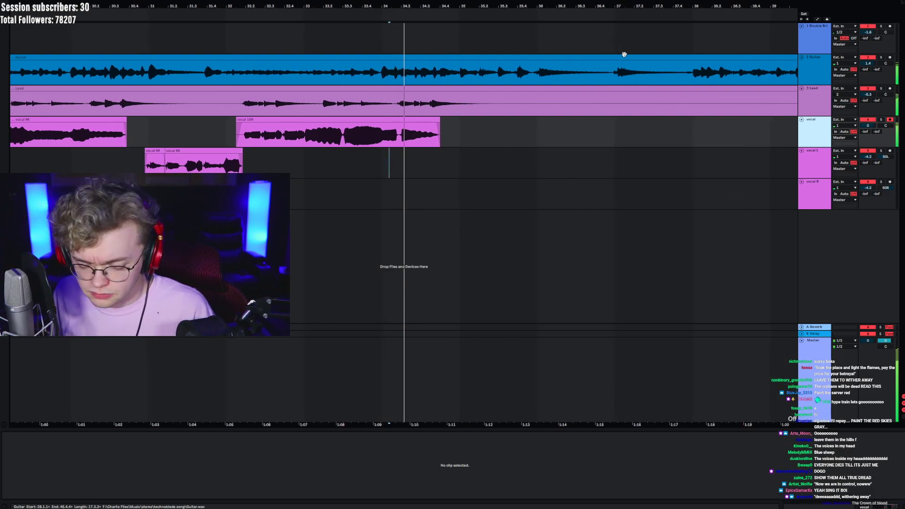
key("F9")
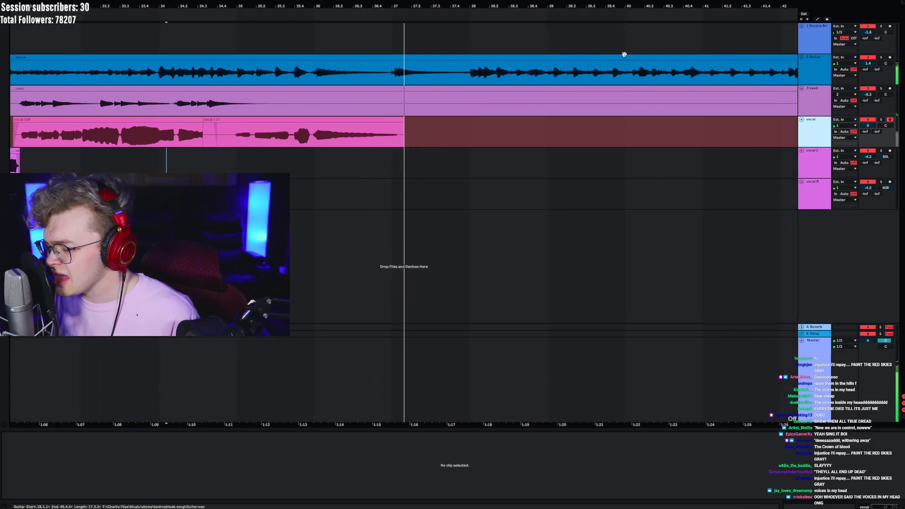
key("F9")
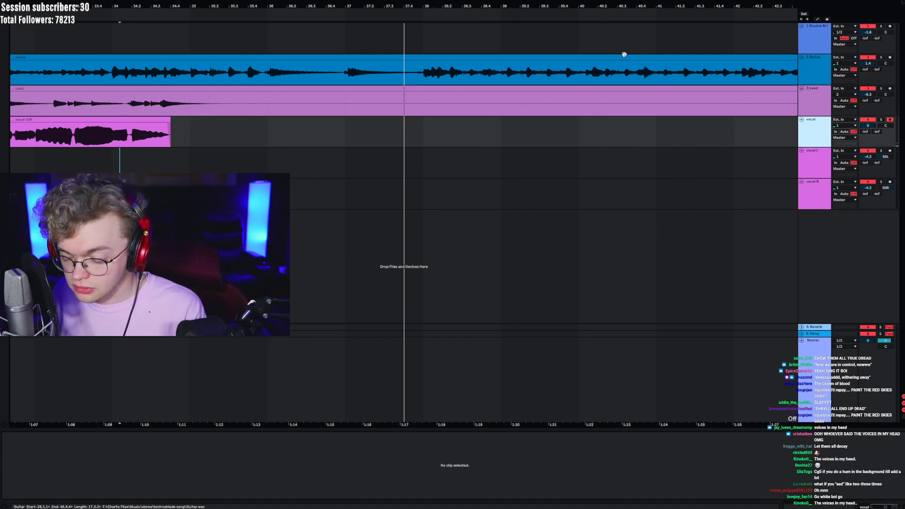
key("space")
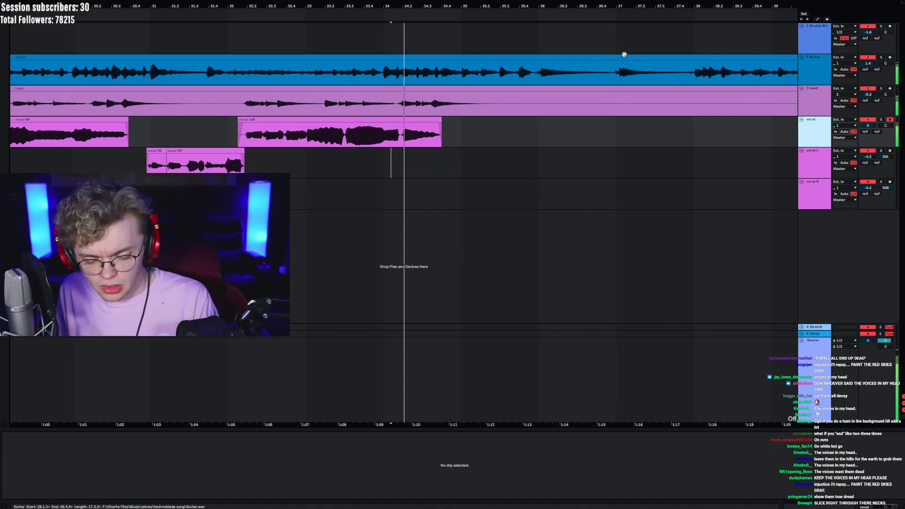
- Try punching in the phrase once more from about 34.4 and undo the short take
key("F9")
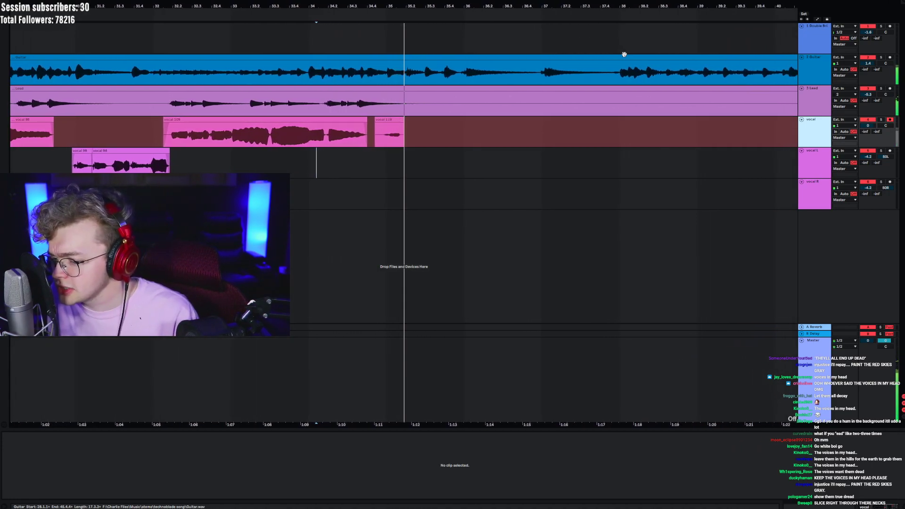
key("space")
key("space")
key("ctrl+z")
key("space")
key("space")
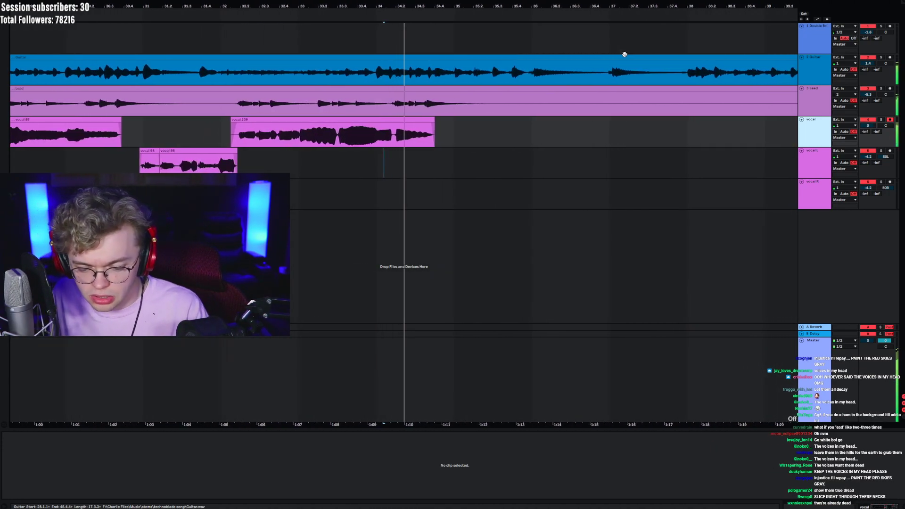
- Record a full take of the phrase after the last clip on the vocal track and play it back from 34.1
key("F9")
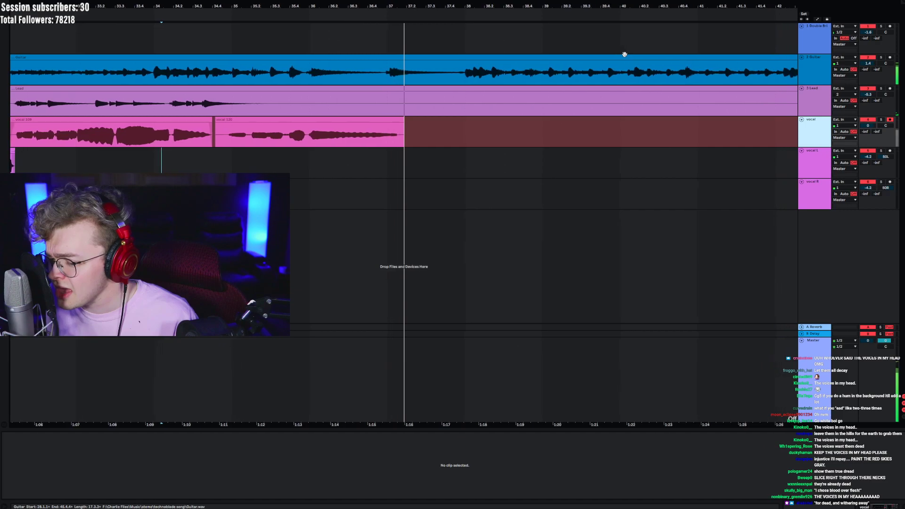
key("space")
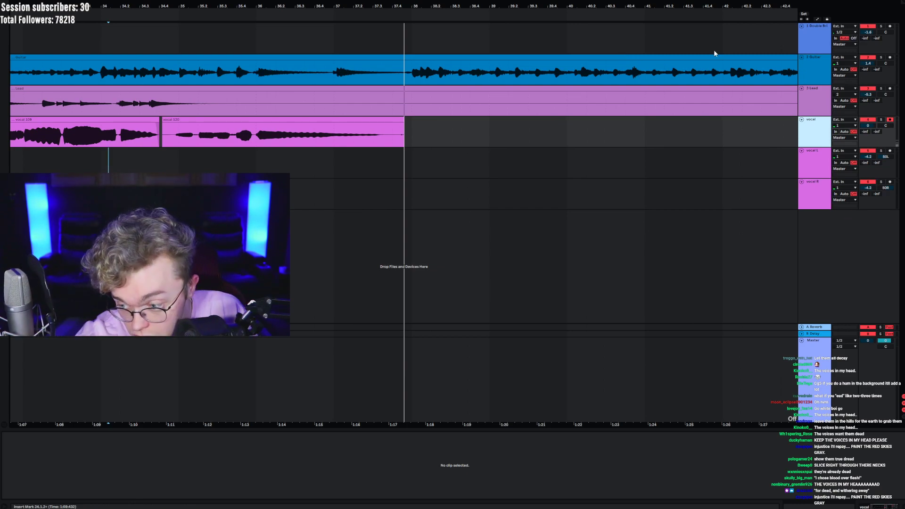
key("space")
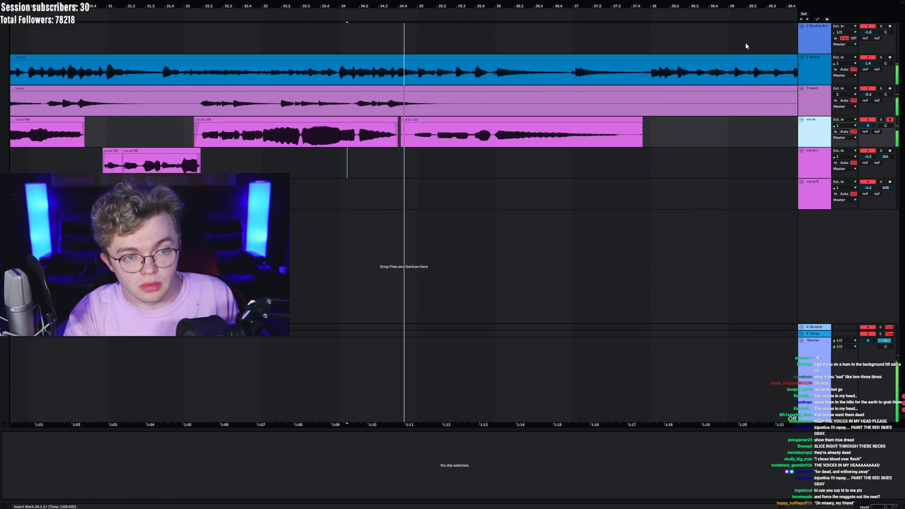
- Raise the new vocal clip's gain to about 4.19 dB and trim its empty start and its tail from about 37.3.4
left_click(383, 119)
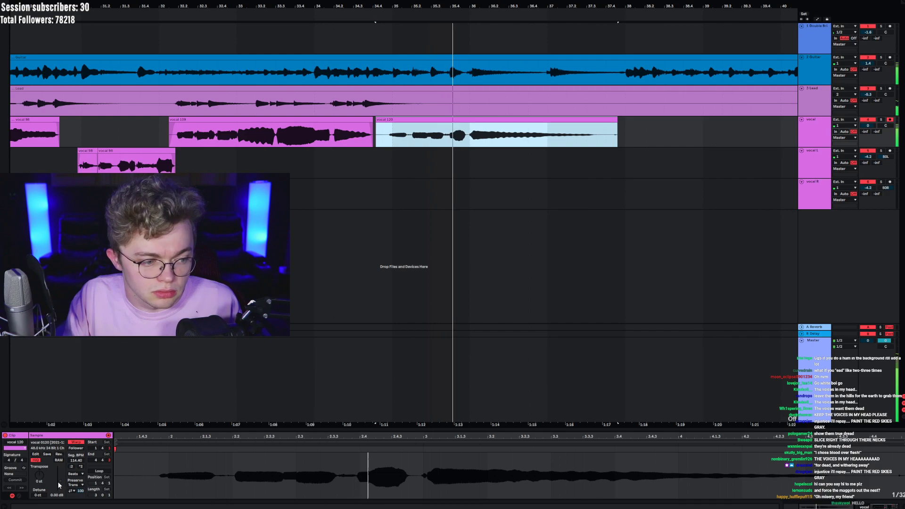
left_click_drag(58, 483, 59, 479)
left_click_drag(375, 6, 377, 1)
left_click_drag(378, 119, 384, 119)
left_click_drag(515, 139, 494, 133)
key("Delete")
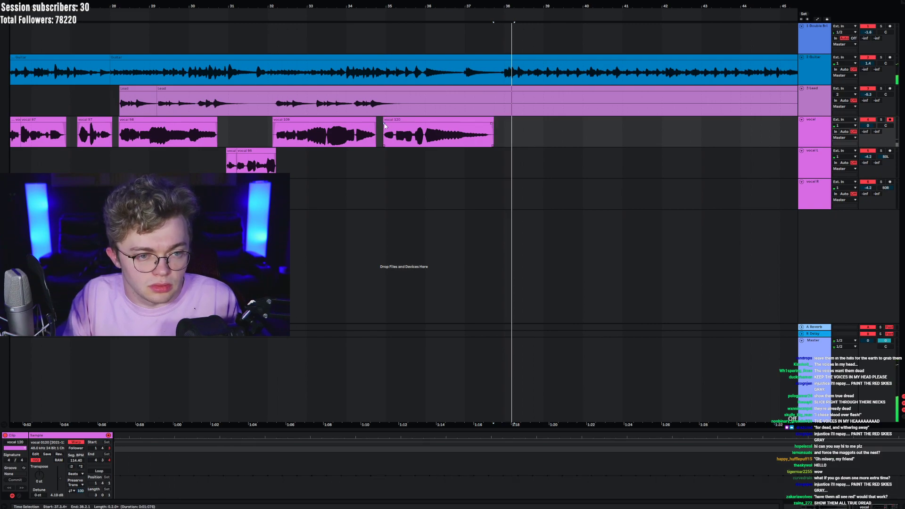
- Play the whole arrangement from its very beginning at 1.1.1
key("minus")
key("minus")
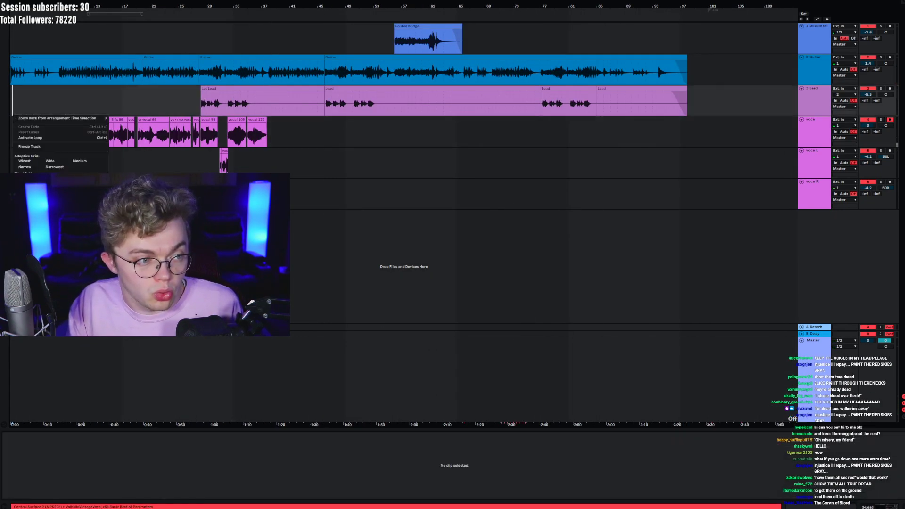
left_click(18, 80)
left_click(14, 80)
key("space")
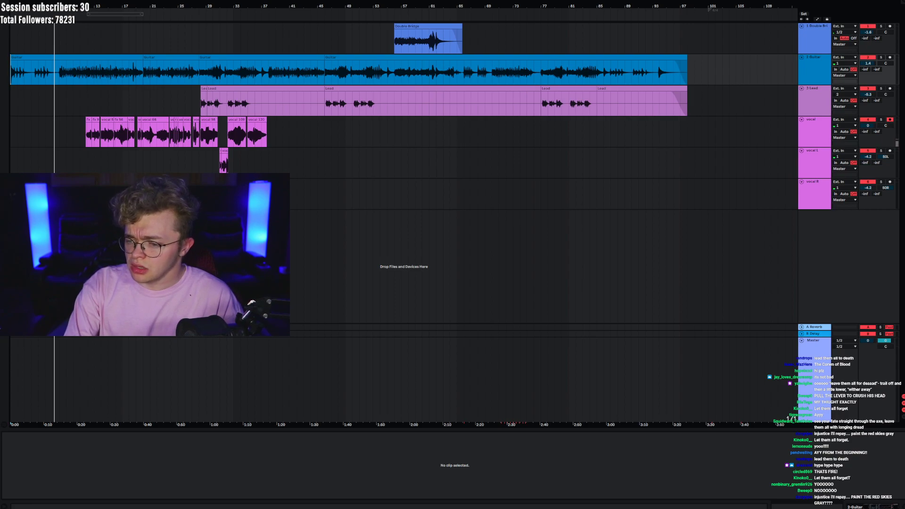
key("space")
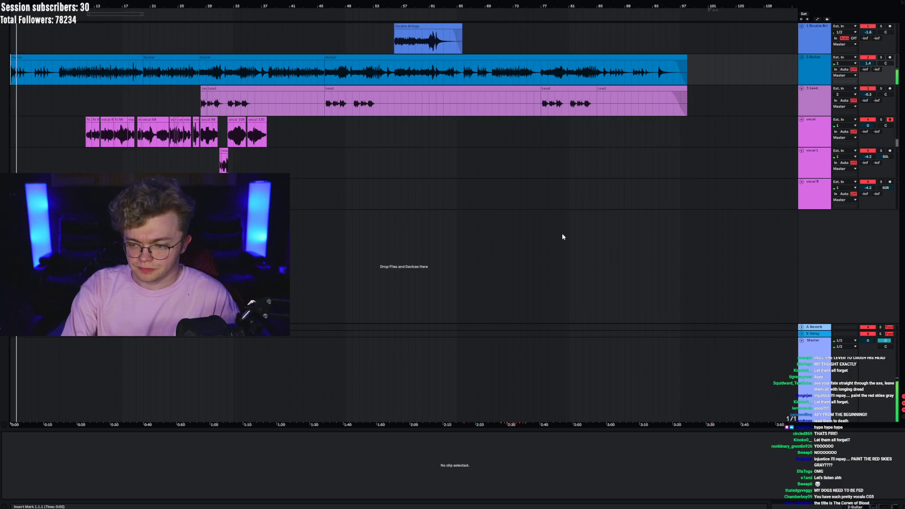
- Insert a second EQ Eight on the Guitar track, directly after its existing EQ Eight
left_click(822, 76)
left_click(820, 73)
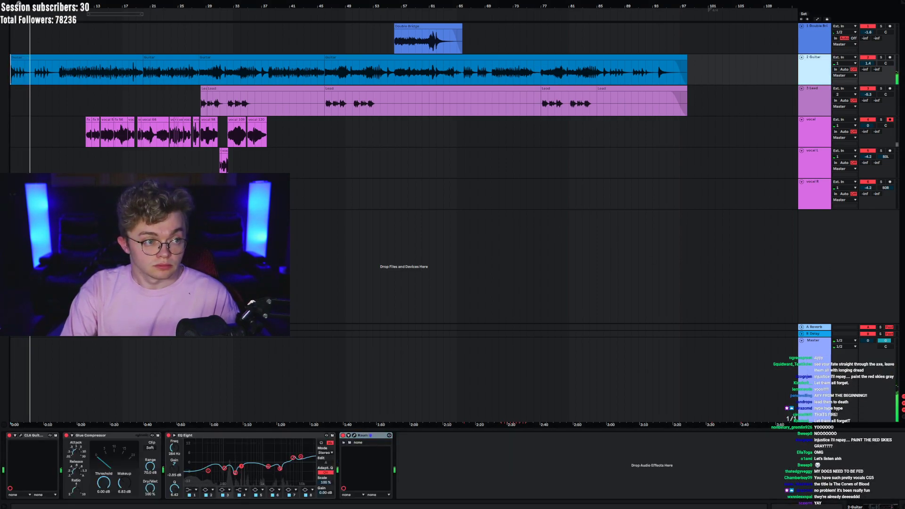
key("ctrl+alt+b")
left_click_drag(81, 28, 321, 419)
key("Return")
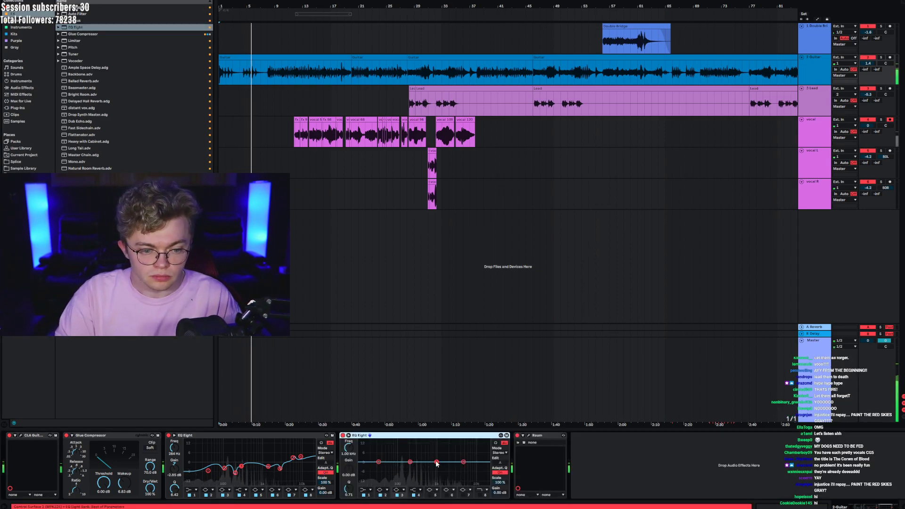
- Shape a gentle mid boost at about 1.21 kHz in the guitar's new EQ Eight
left_click_drag(436, 462, 443, 454)
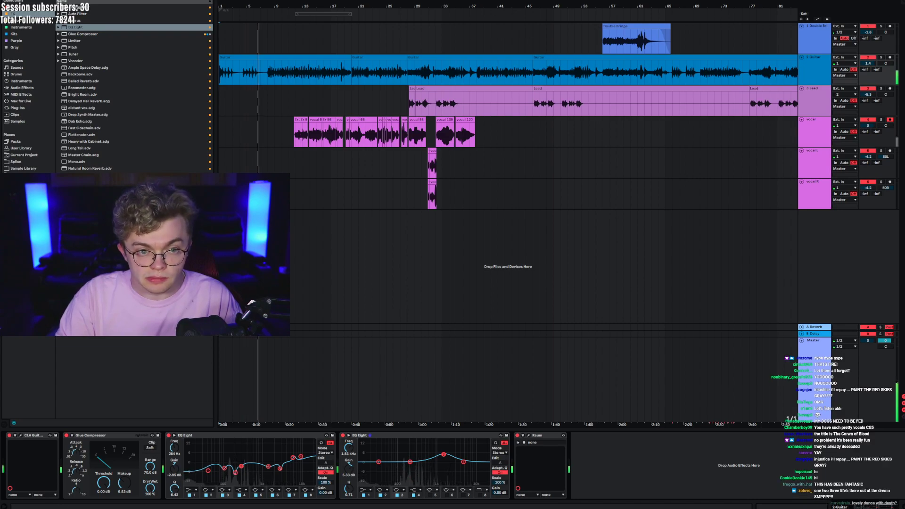
left_click_drag(438, 3, 438, 0)
left_click_drag(443, 454, 439, 459)
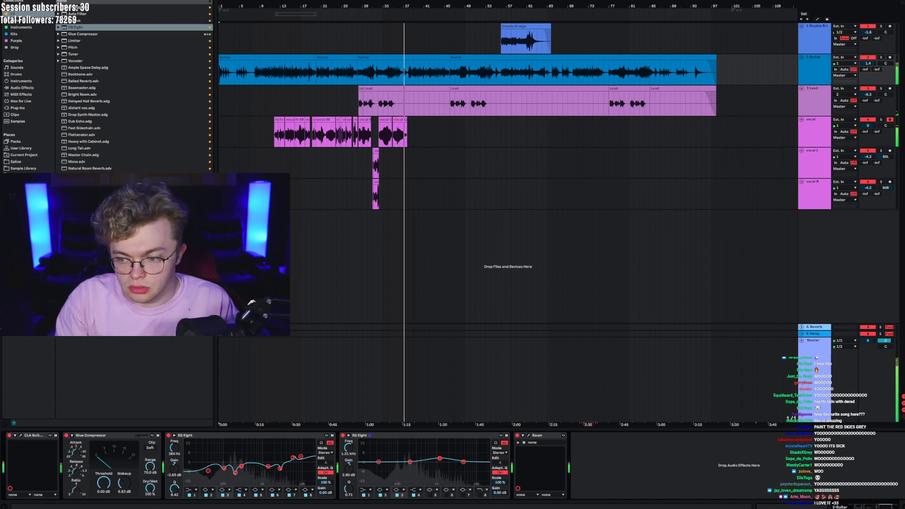
- Replay the song from 1.1.1 and show the Guitar track's effects chain
left_click(356, 175)
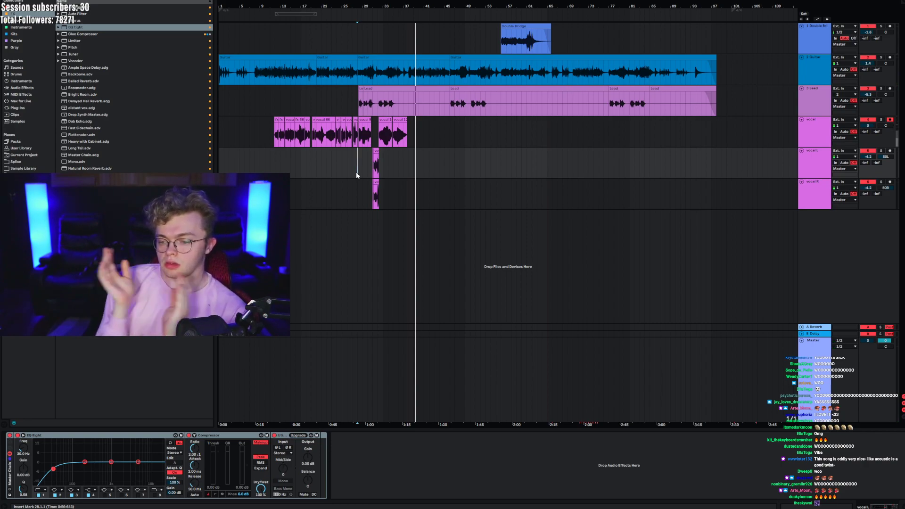
left_click(220, 143)
key("space")
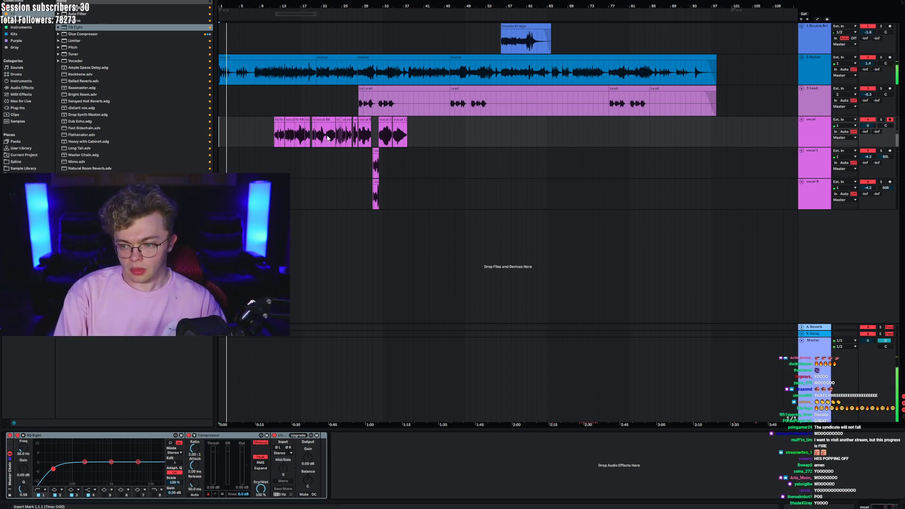
left_click(811, 70)
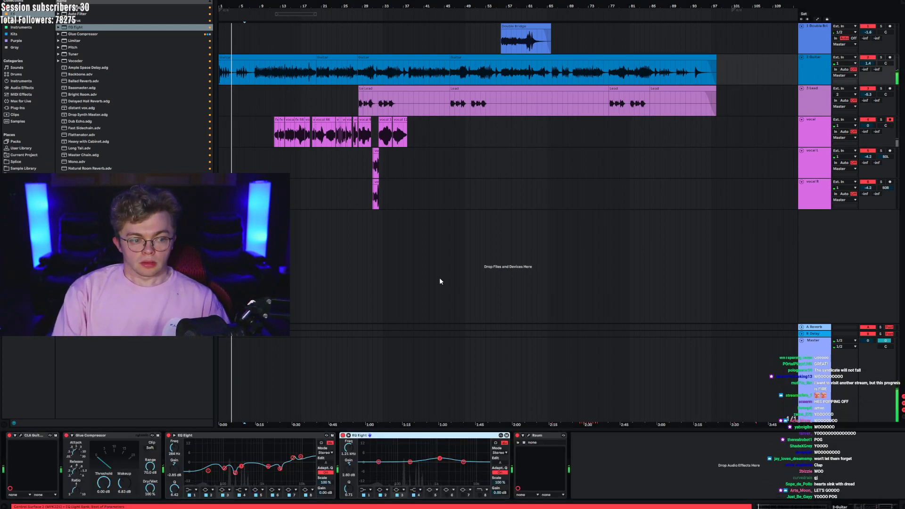
- Pull the Bass fader far down in the Guitar track's CLA Guitars plug-in and close the plug-in window
left_click(21, 436)
left_click_drag(442, 312, 442, 367)
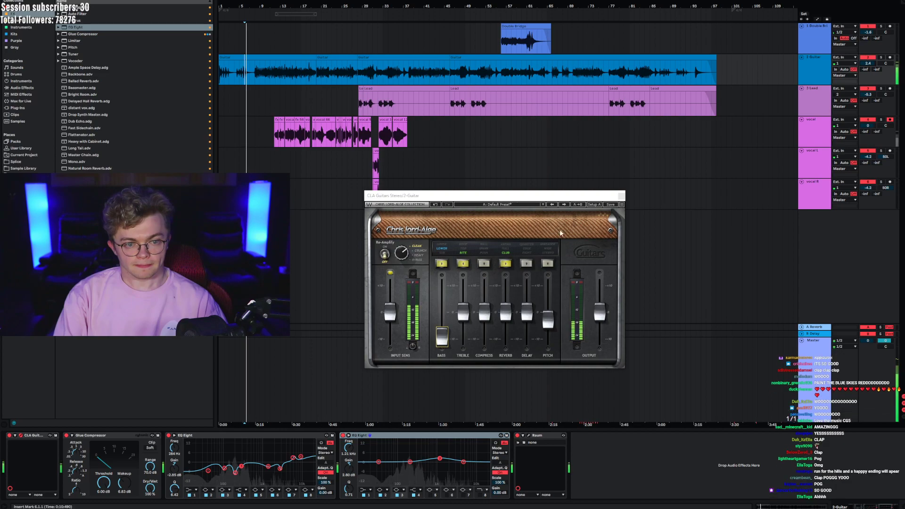
left_click(621, 196)
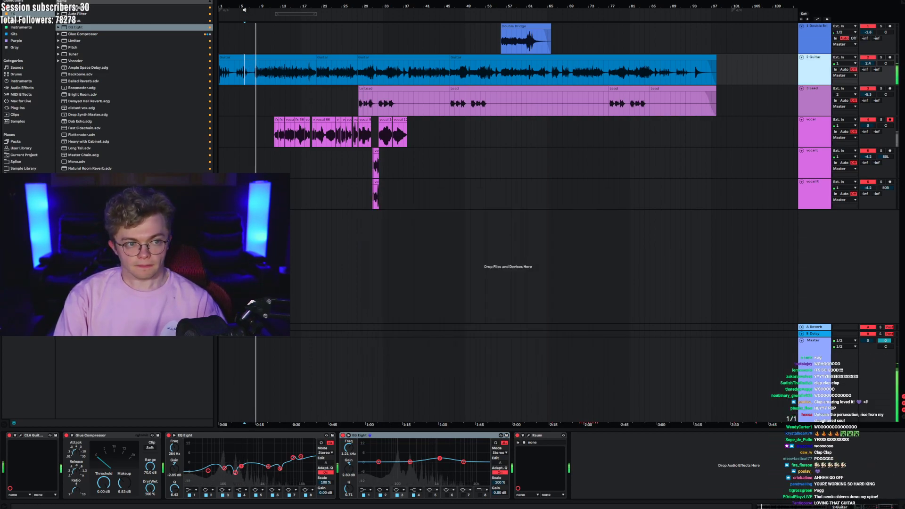
- Hide the browser to widen the arrangement and select all the clips on the Guitar track
key("plus")
key("plus")
key("ctrl+alt+b")
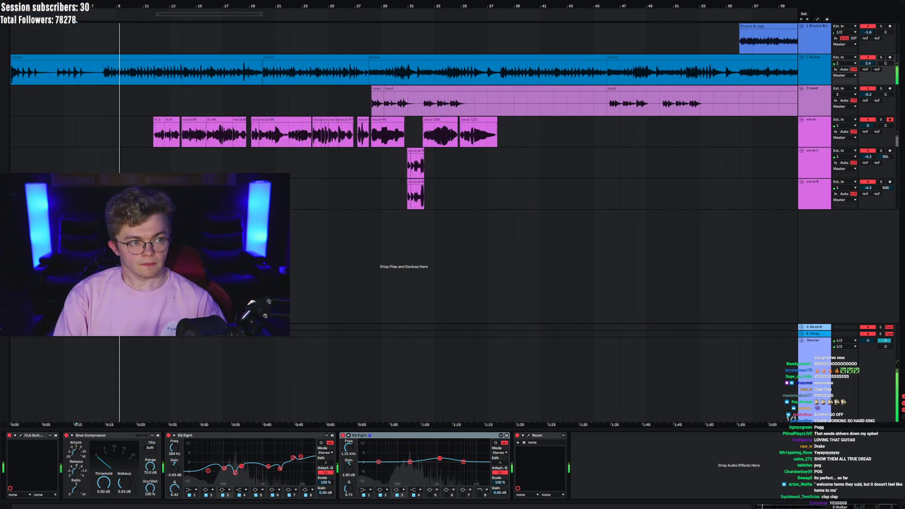
key("minus")
key("minus")
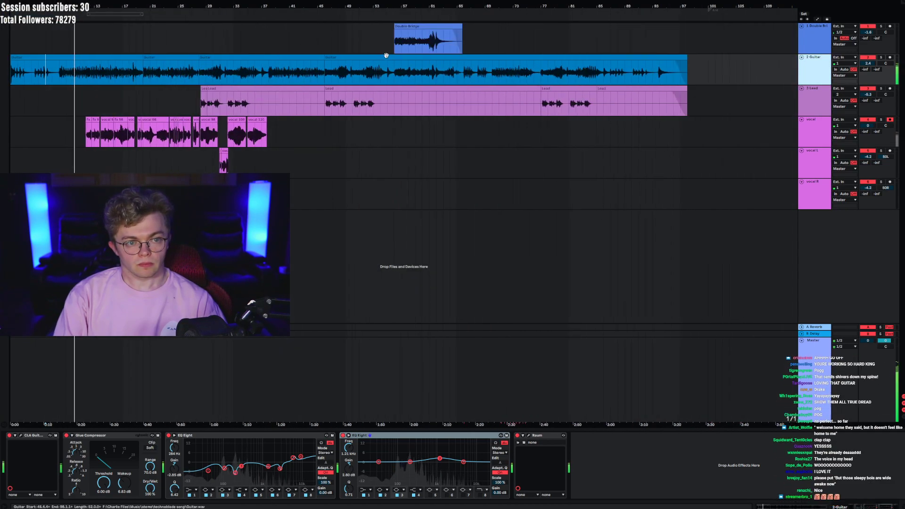
left_click(390, 57)
double_click(65, 60, "shift")
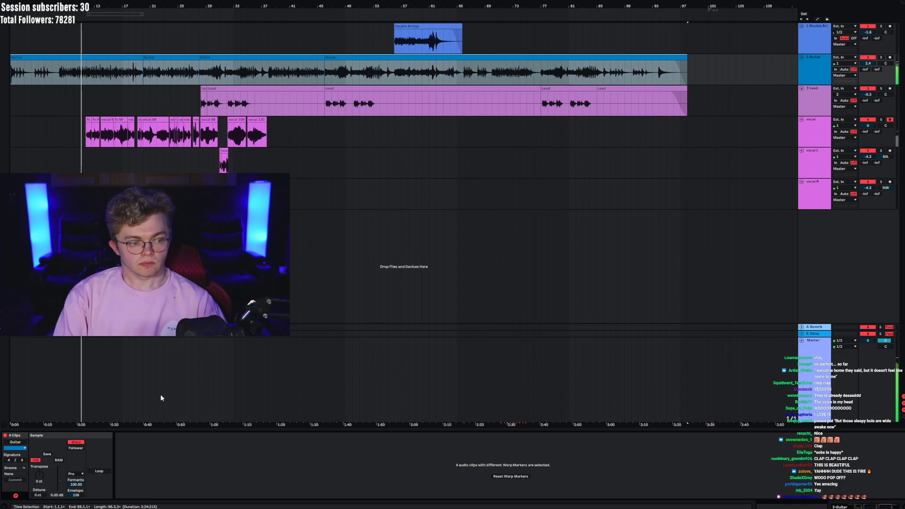
- Place the insert marker just before the first vocal clip and show the vocal track's effects chain
left_click(82, 133)
left_click(80, 111)
double_click(807, 75)
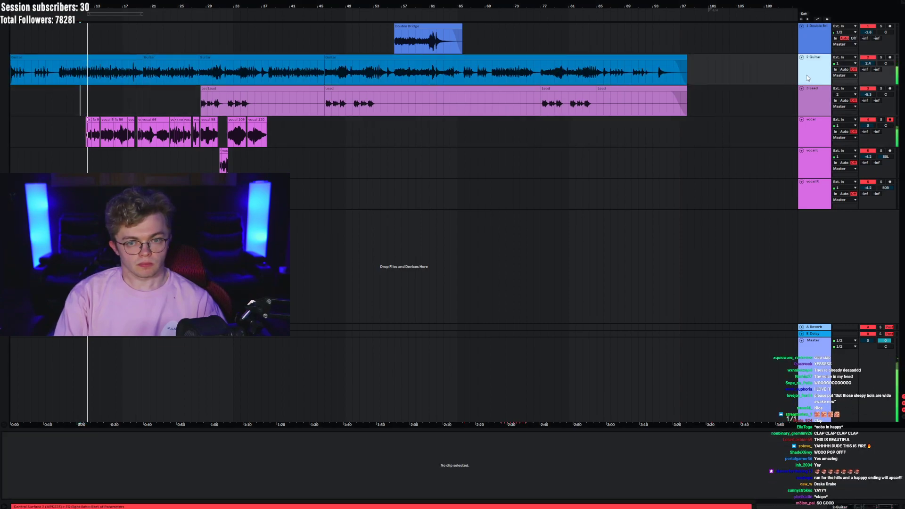
left_click(814, 80)
left_click(817, 99)
left_click(827, 131)
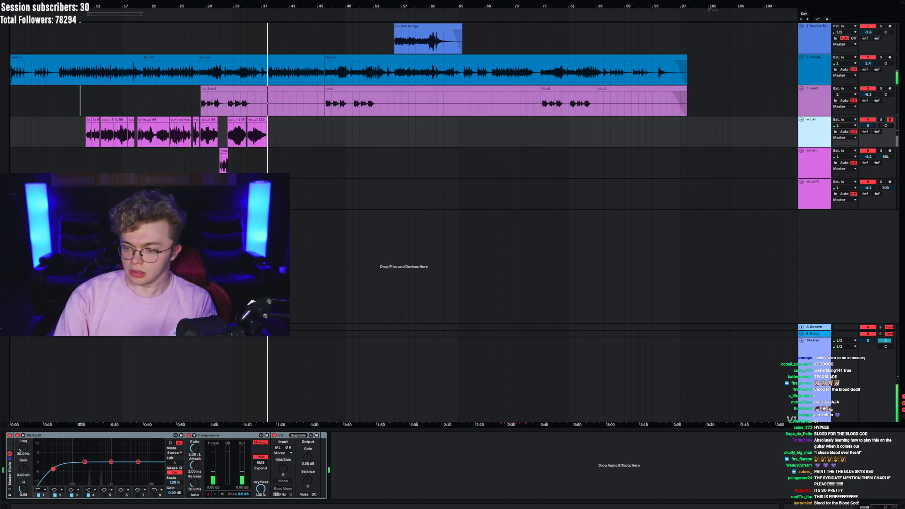
left_click(216, 145)
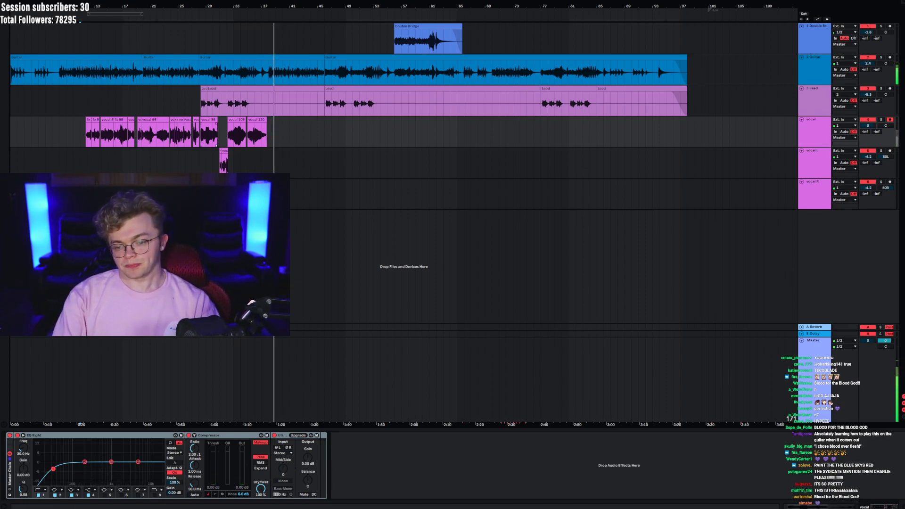